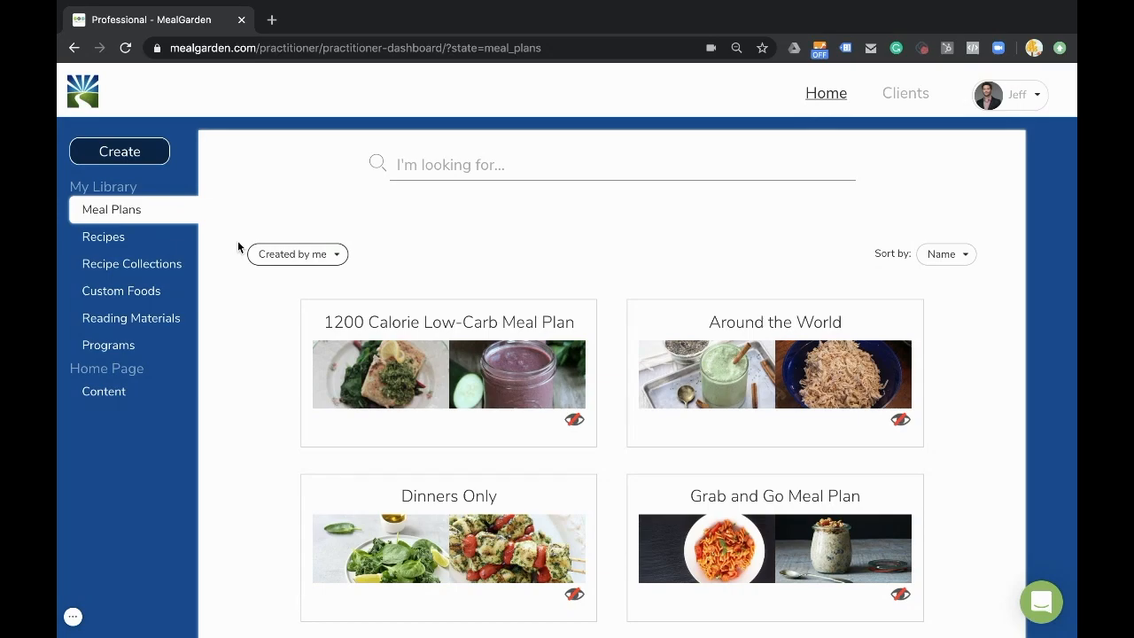
Open the library's recipe collections and filter them to Reviewed Collections
left_click(169, 267)
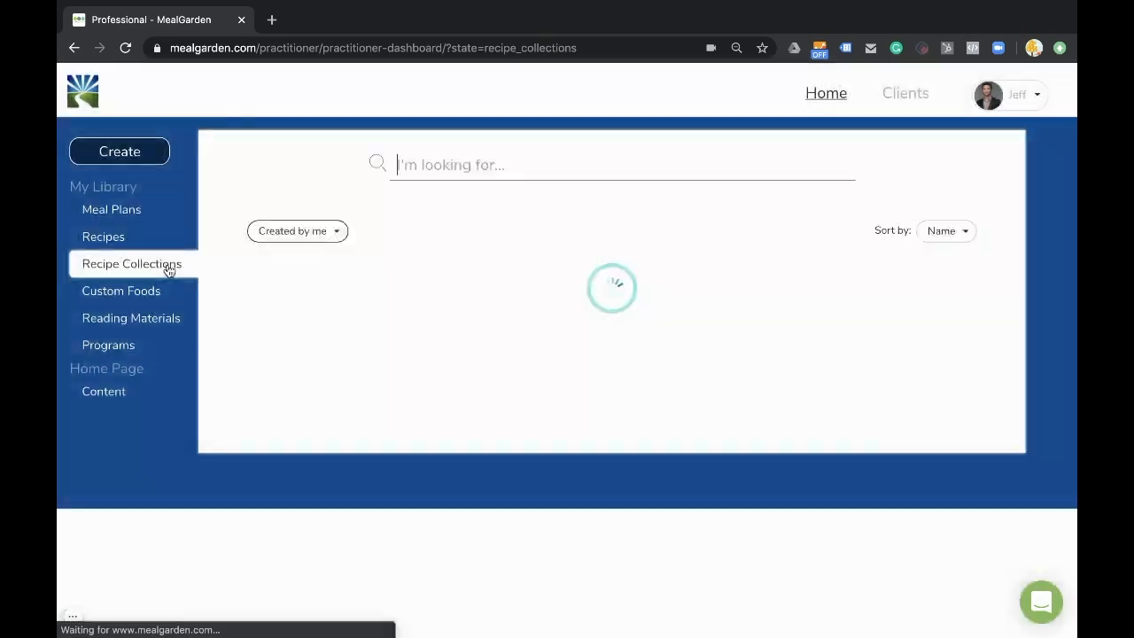
left_click(318, 232)
left_click(323, 255)
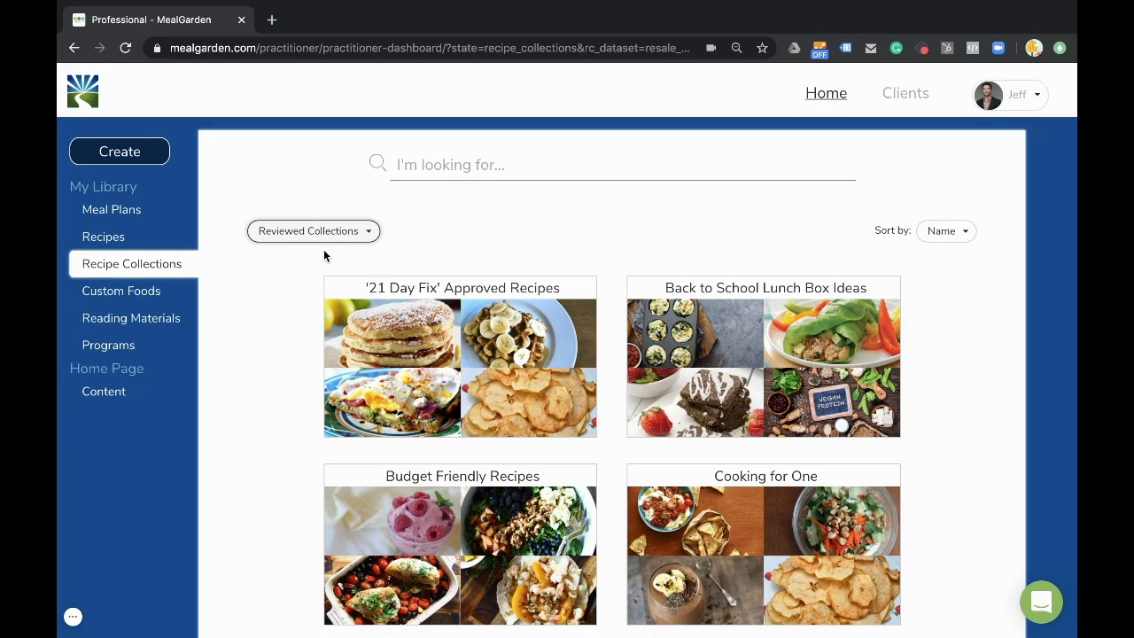
Search the reviewed recipe collections for "Dairy Free" and look through the matching collections
left_click(474, 171)
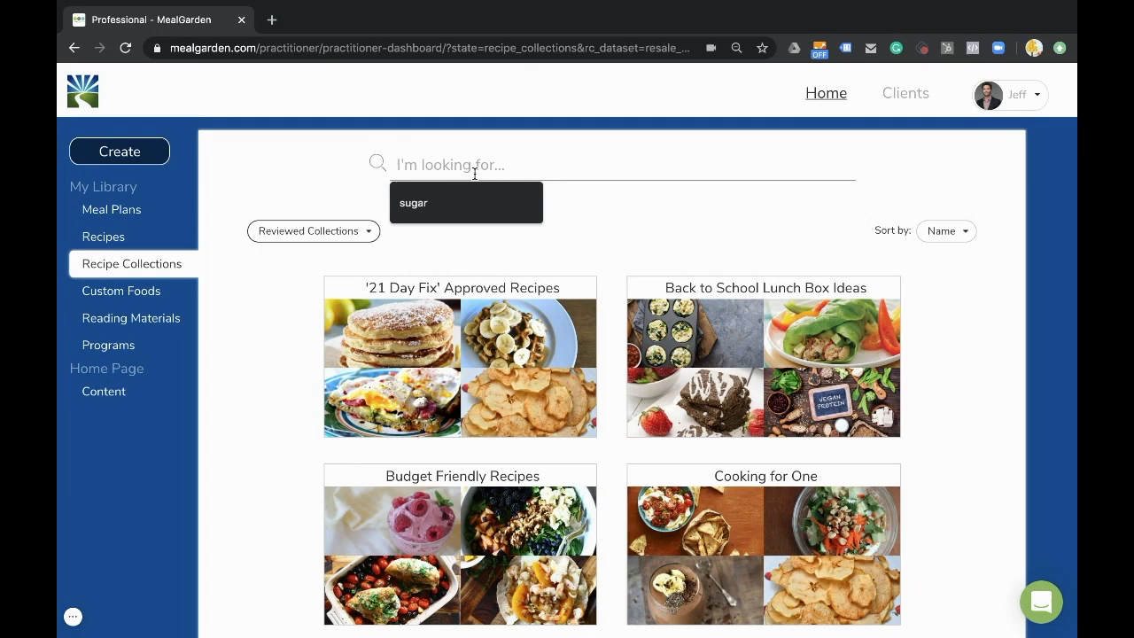
type("Dairy Free")
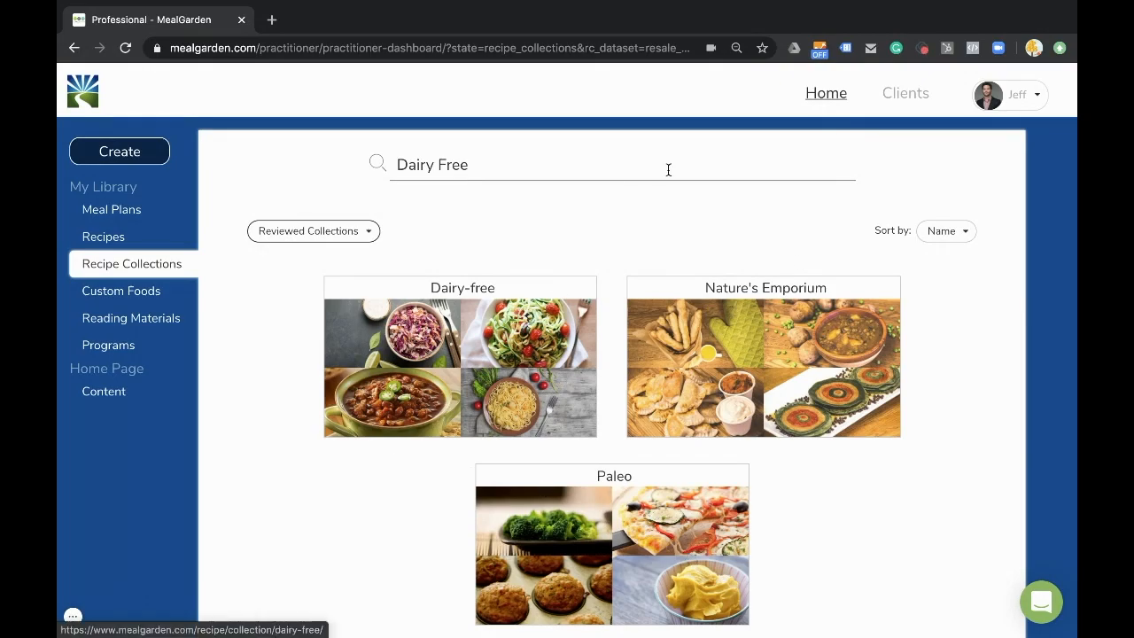
scroll(848, 470, "down", 2)
scroll(848, 470, "up", 2)
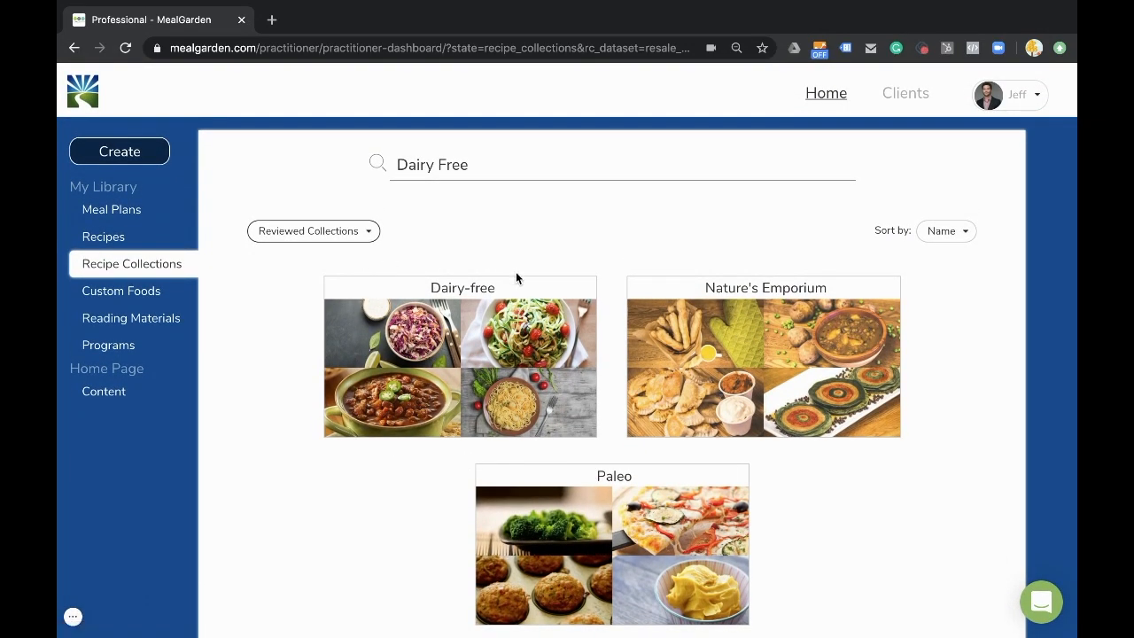
Open the Nature's Emporium collection, read its description, and return to the search results
left_click(702, 324)
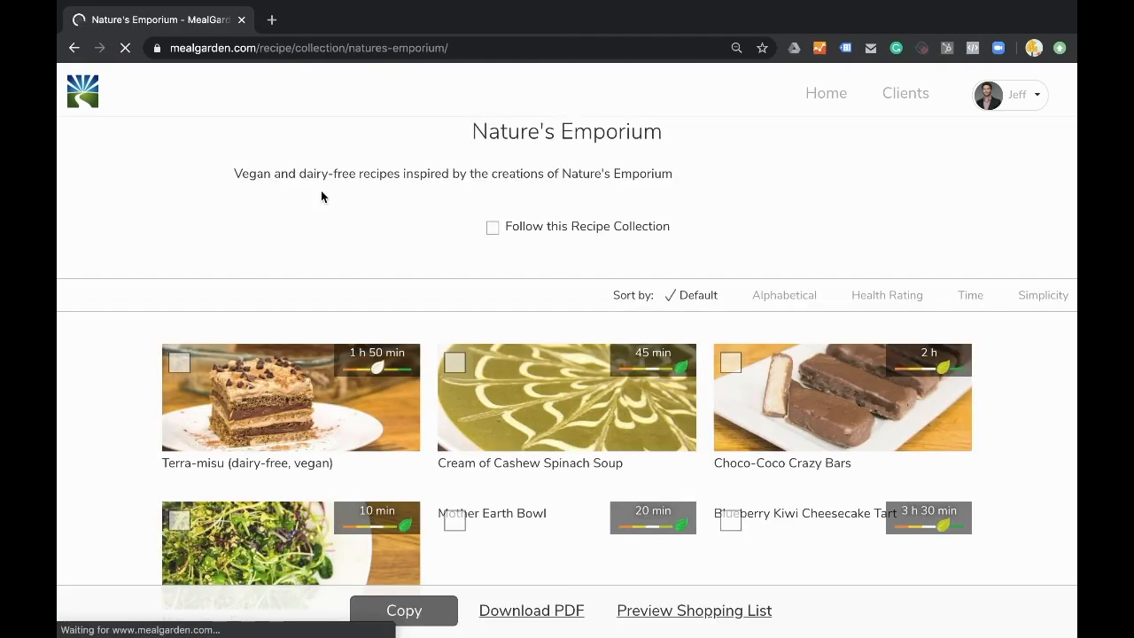
left_click_drag(234, 173, 660, 176)
left_click(306, 209)
left_click(73, 47)
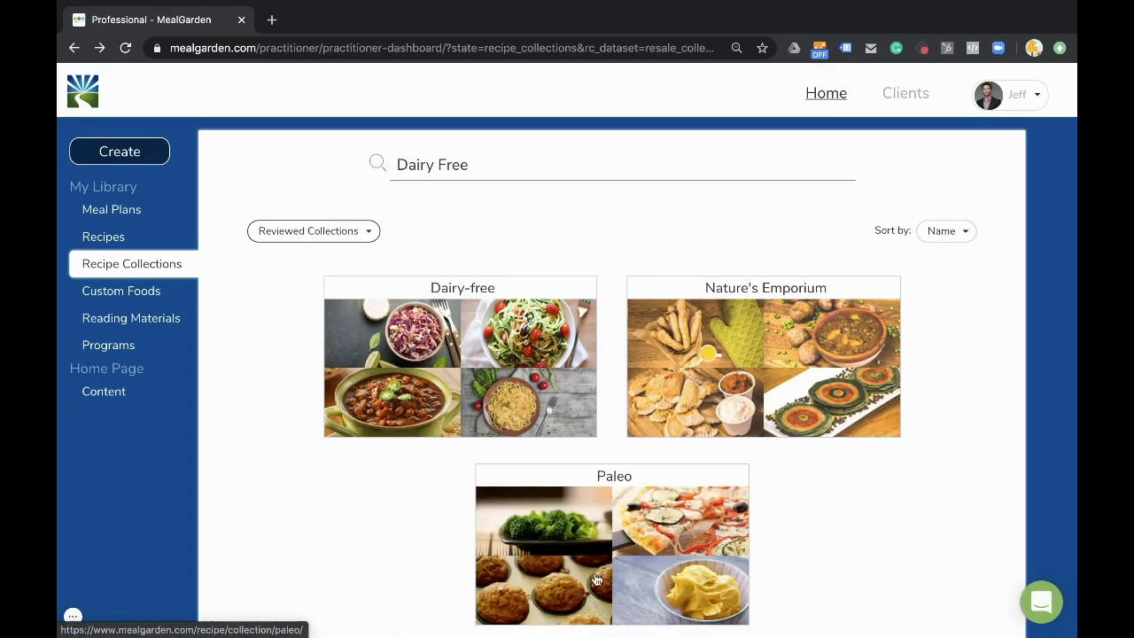
Open the Dairy-free collection in a separate browser tab and look through its recipes
right_click(472, 330)
left_click(547, 337)
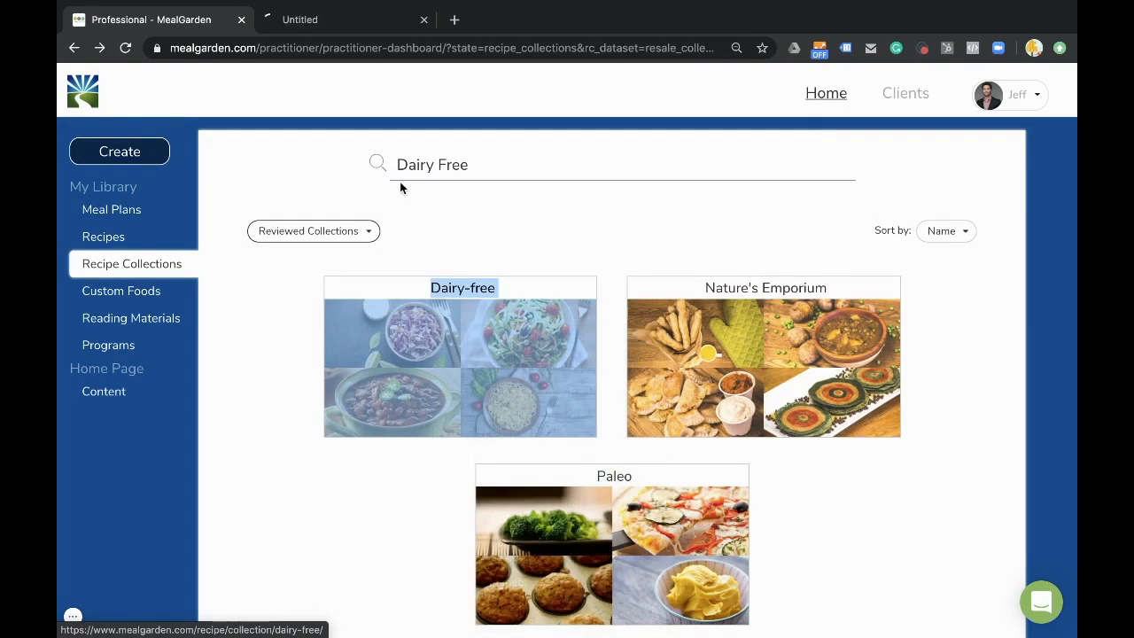
left_click(335, 19)
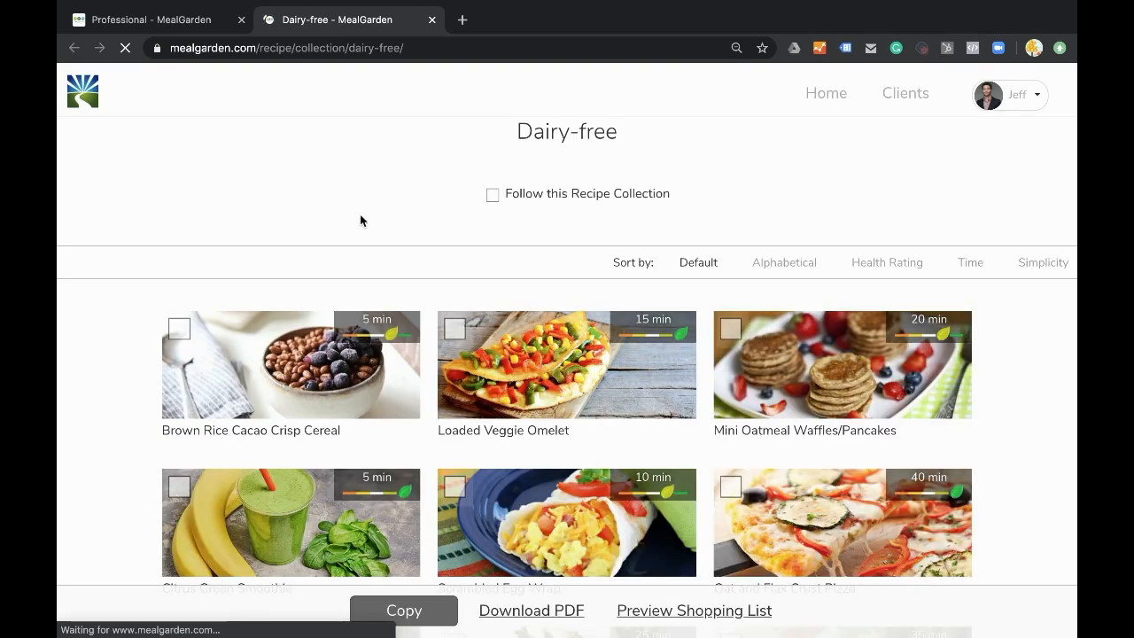
scroll(585, 339, "down", 20)
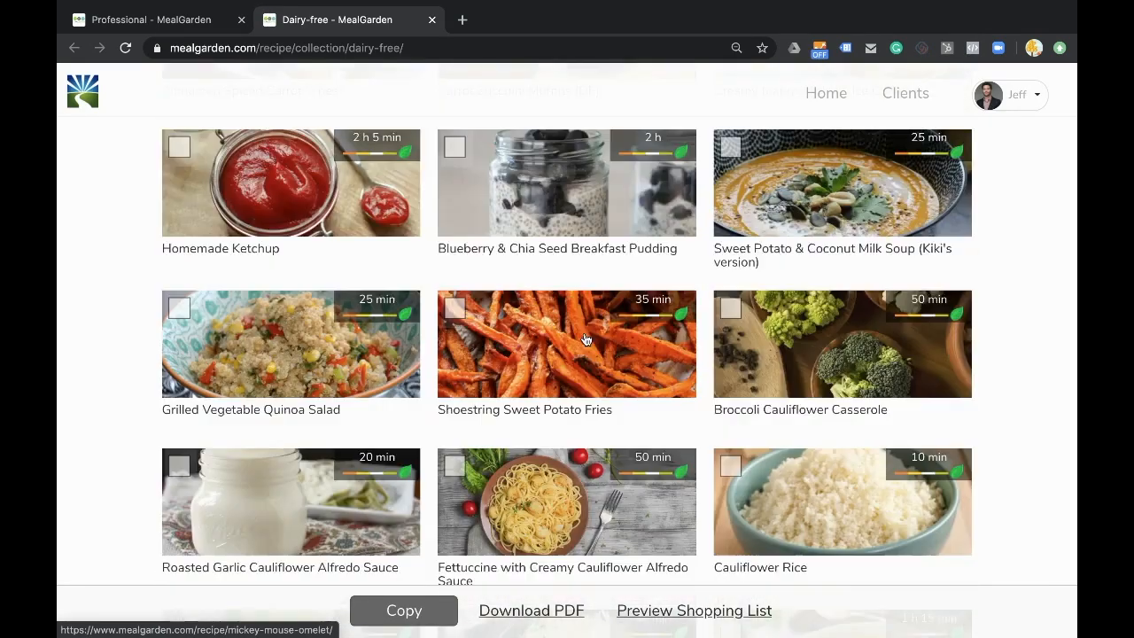
scroll(585, 339, "up", 20)
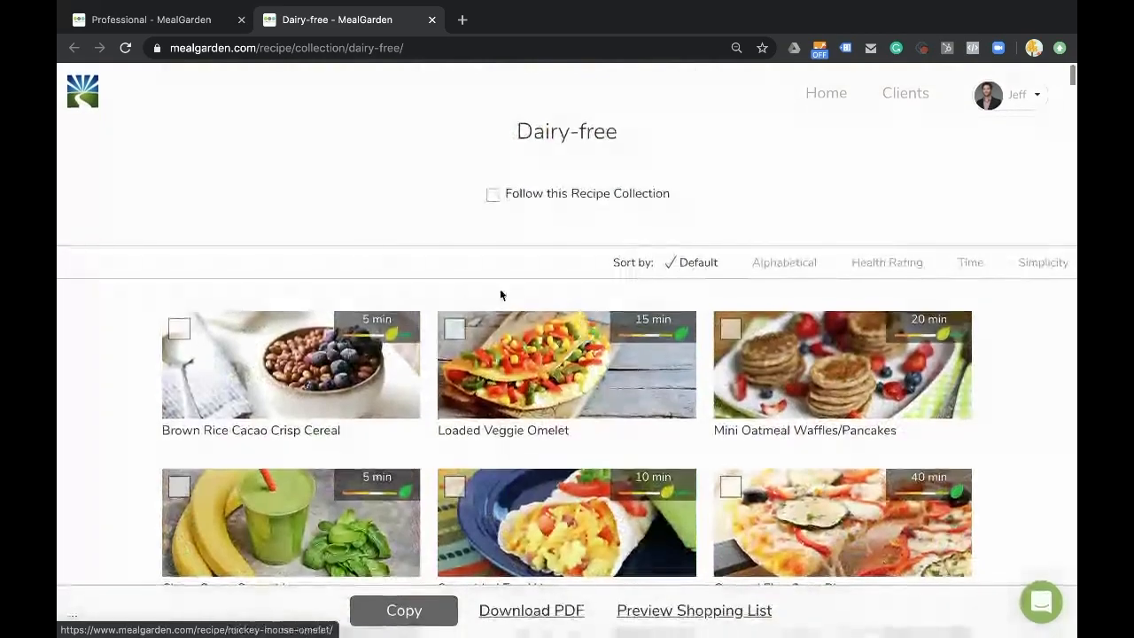
Select the Brown Rice Cacao Crisp Cereal, Loaded Veggie Omelet and Mini Oatmeal Waffles/Pancakes recipes, and clear the selection again
left_click(181, 328)
left_click(453, 329)
left_click(730, 329)
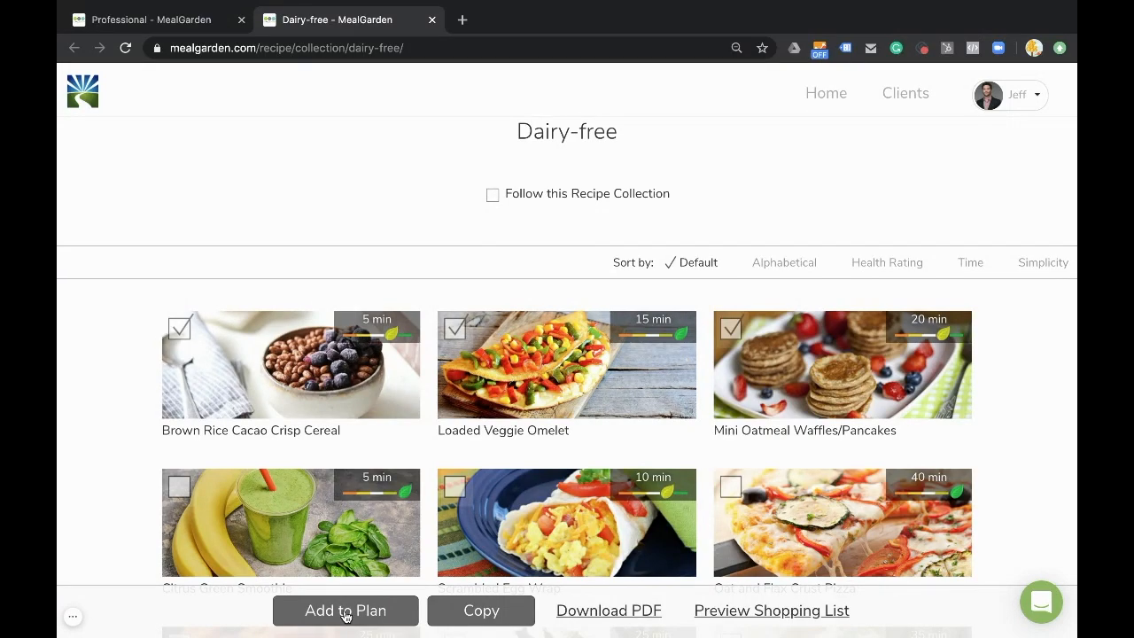
left_click(180, 329)
left_click(452, 327)
left_click(731, 329)
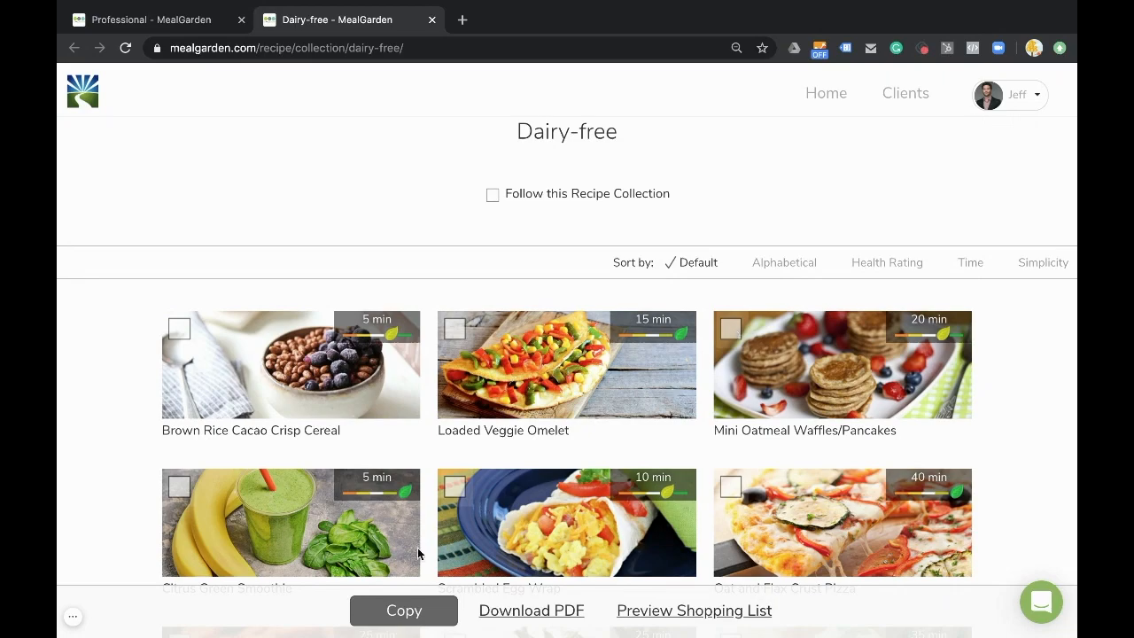
Bring up the copy dialog for the Dairy-free collection, cancel it, and close the collection's browser tab
left_click(425, 615)
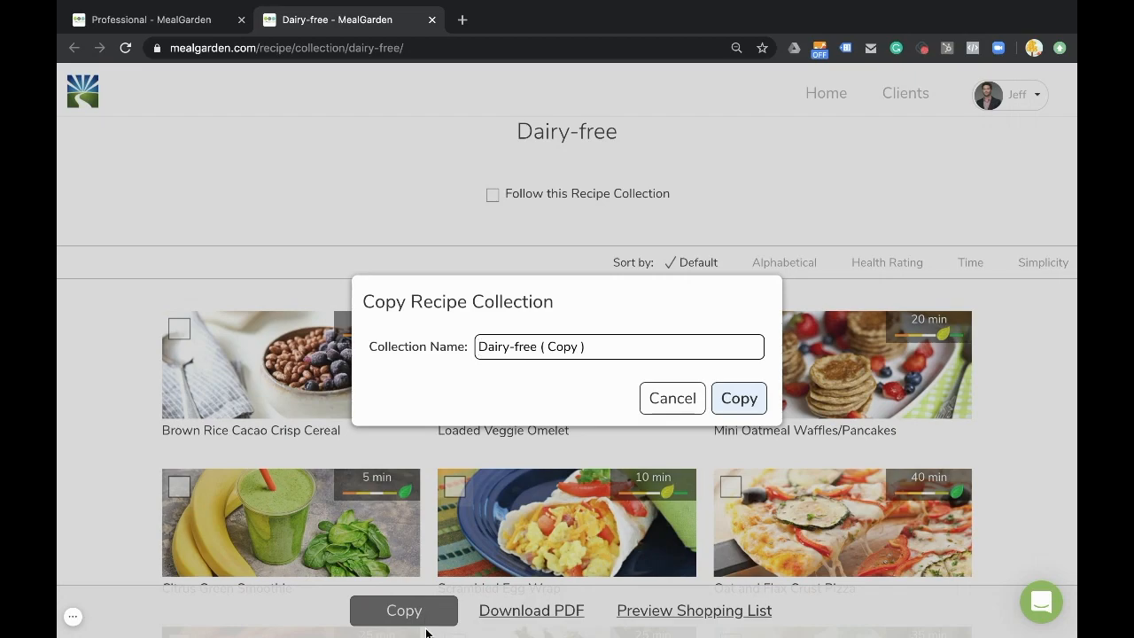
left_click(669, 406)
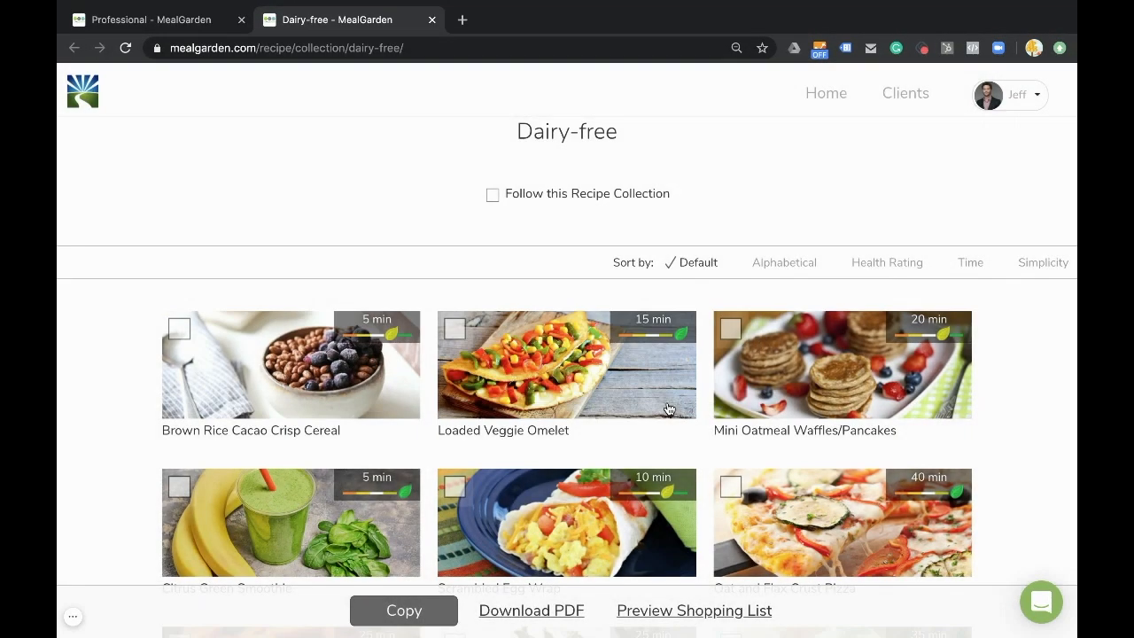
left_click(200, 23)
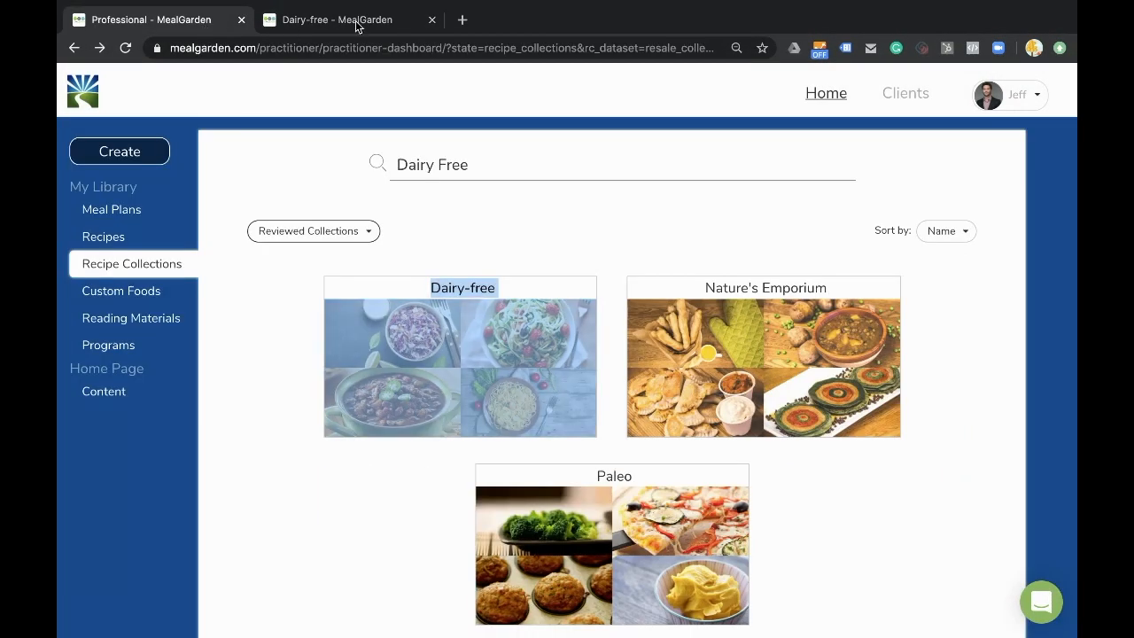
left_click(432, 19)
Create a new recipe collection and name it with the owner's first name in possessive form followed by "Breakfasts"
left_click(143, 151)
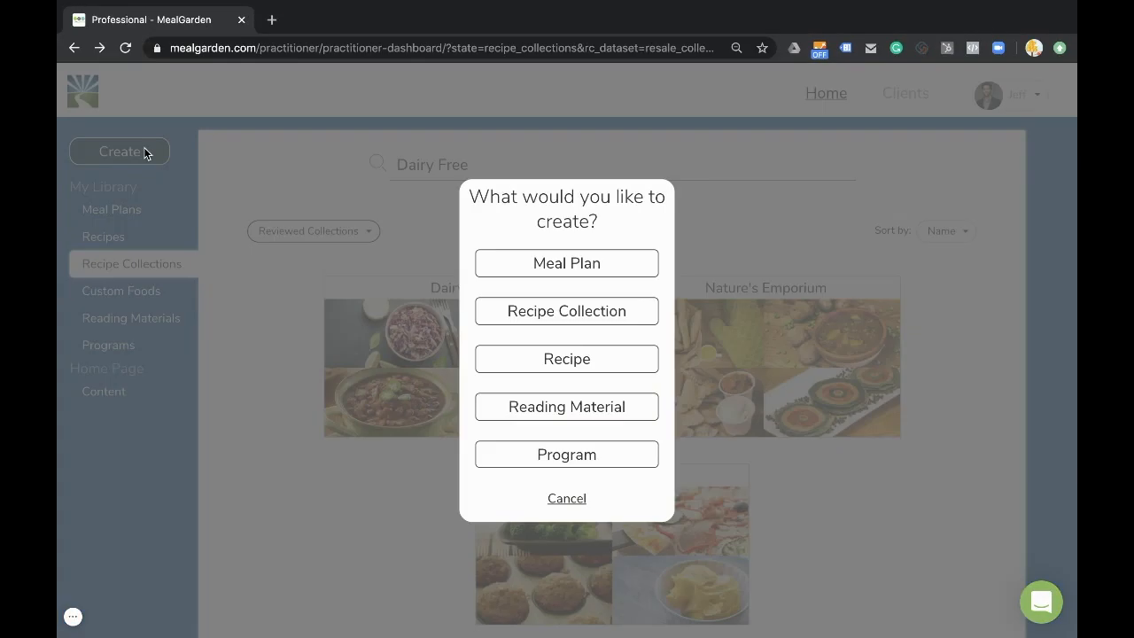
left_click(577, 312)
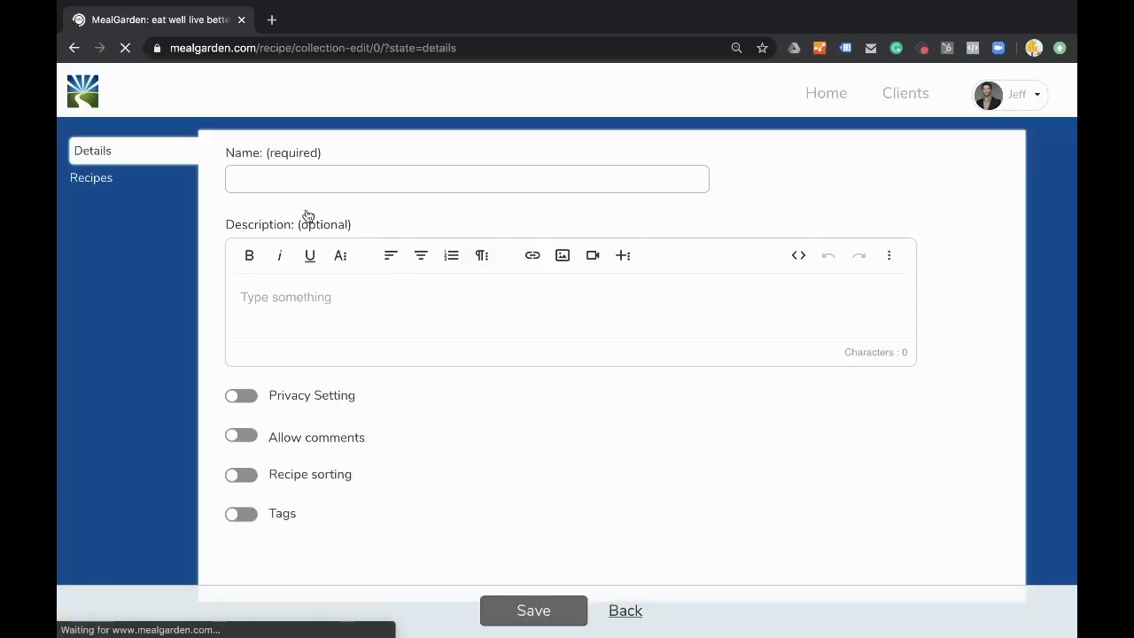
left_click(290, 182)
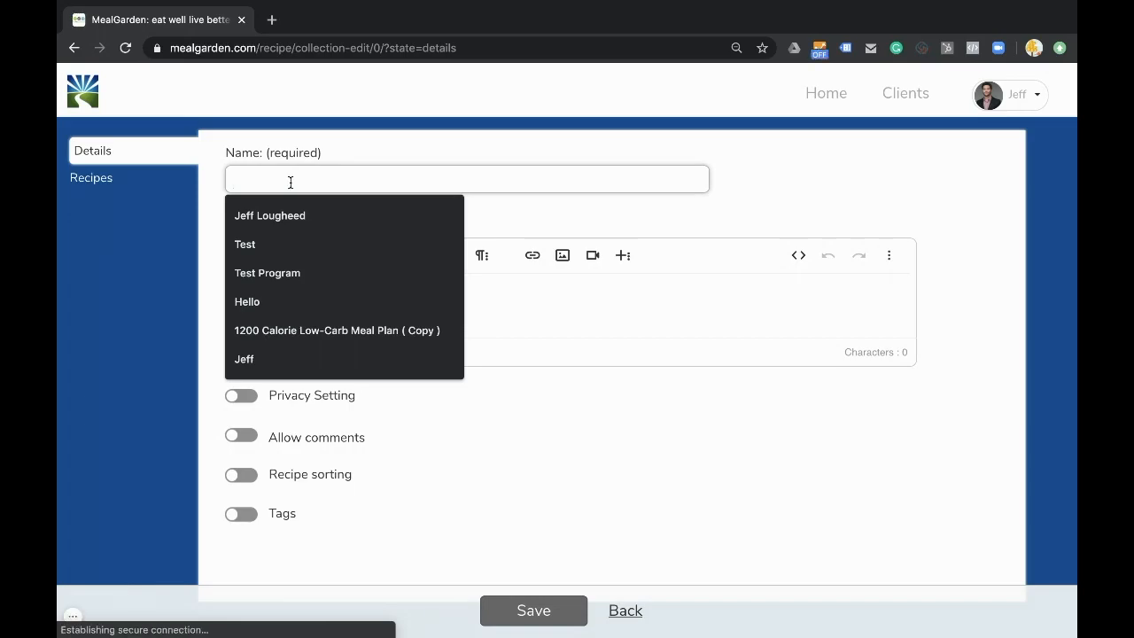
type("Jeff's Breakfasts")
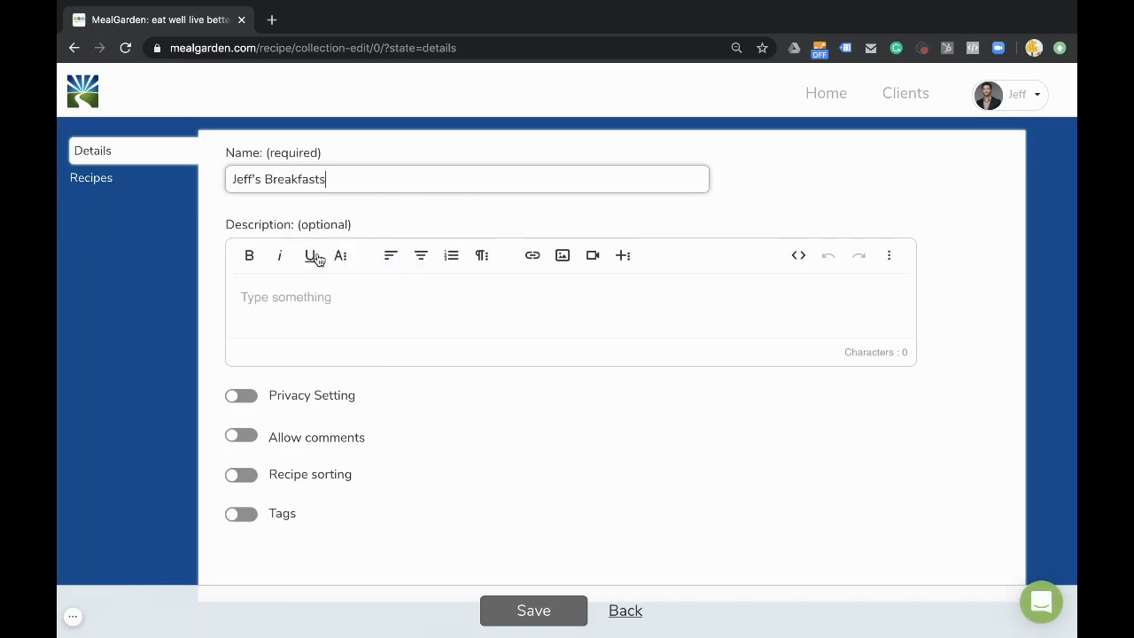
Insert BudgetFriendlyRecipe.jpeg from the Desktop into the collection's description and shrink the image slightly
left_click(319, 288)
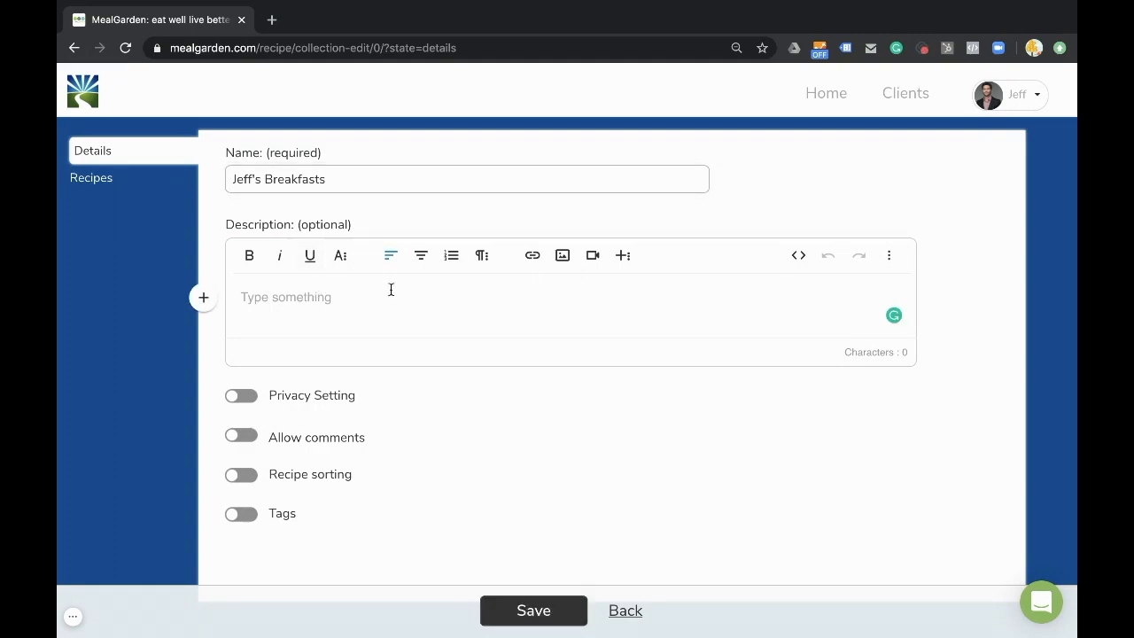
left_click(563, 257)
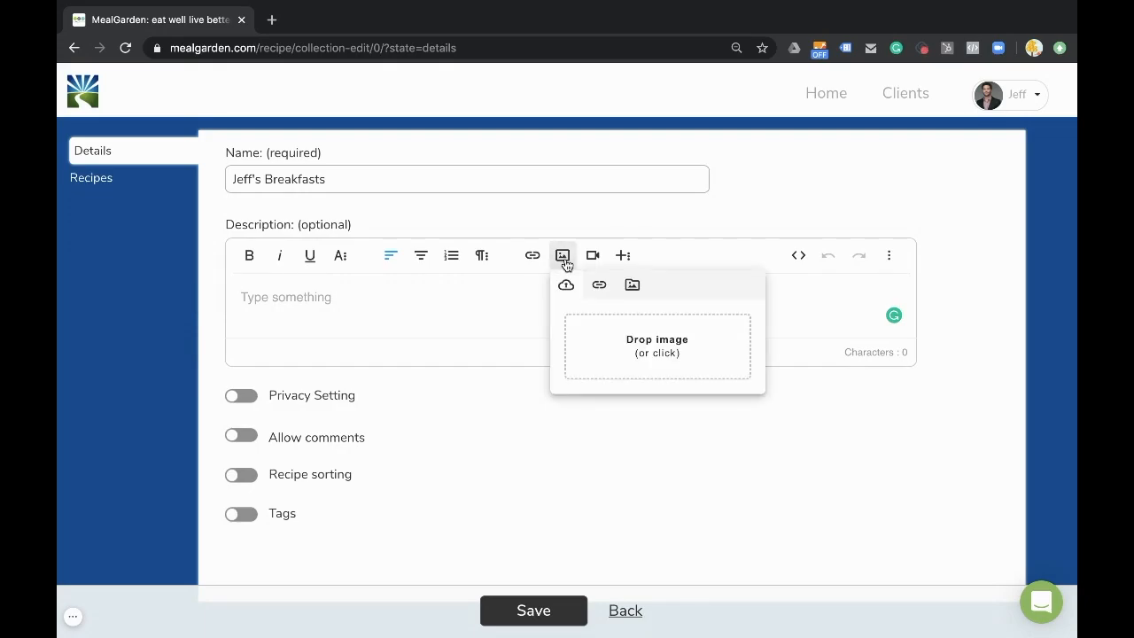
left_click(625, 338)
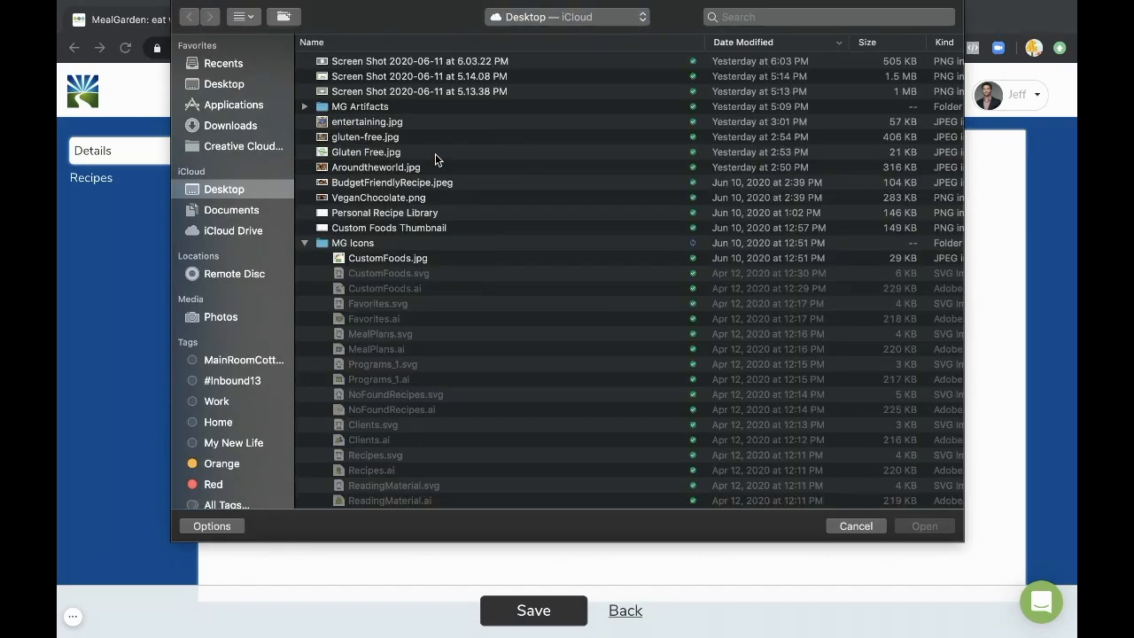
left_click(384, 183)
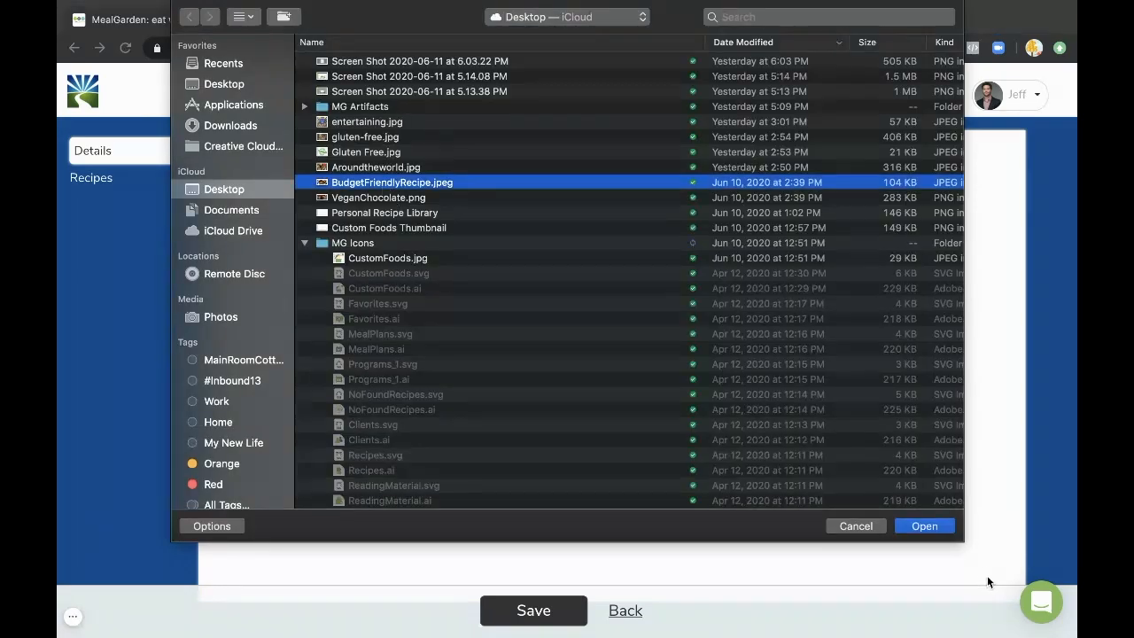
left_click(927, 526)
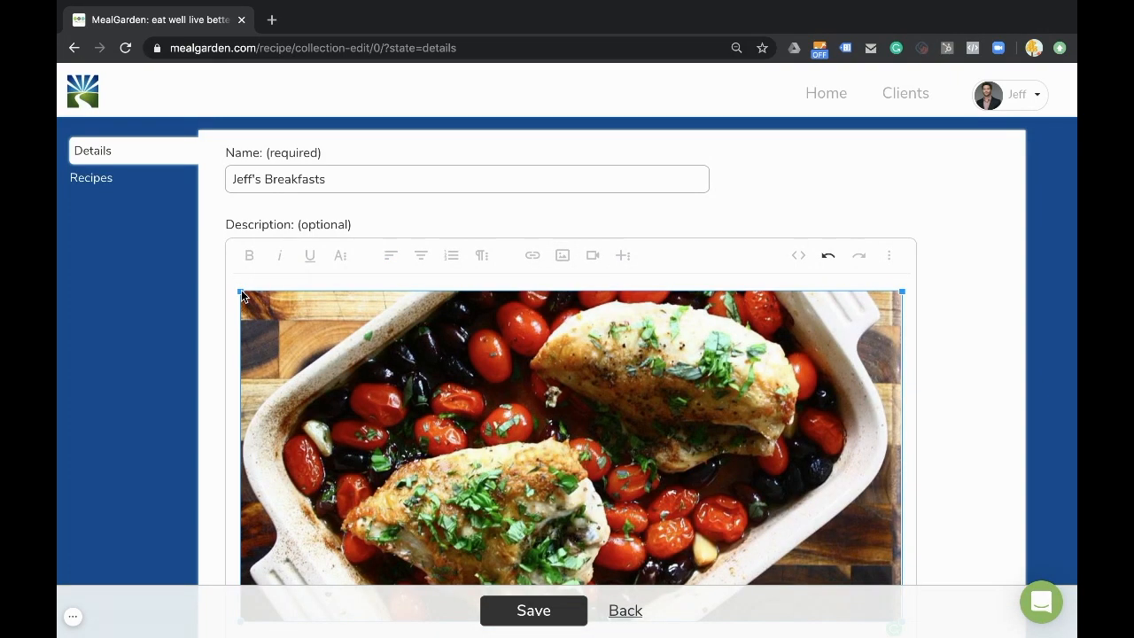
left_click_drag(242, 294, 292, 324)
Replace "Breakfasts" in the collection's name with "Chicken Meals", keeping the owner's first name
left_click(265, 179)
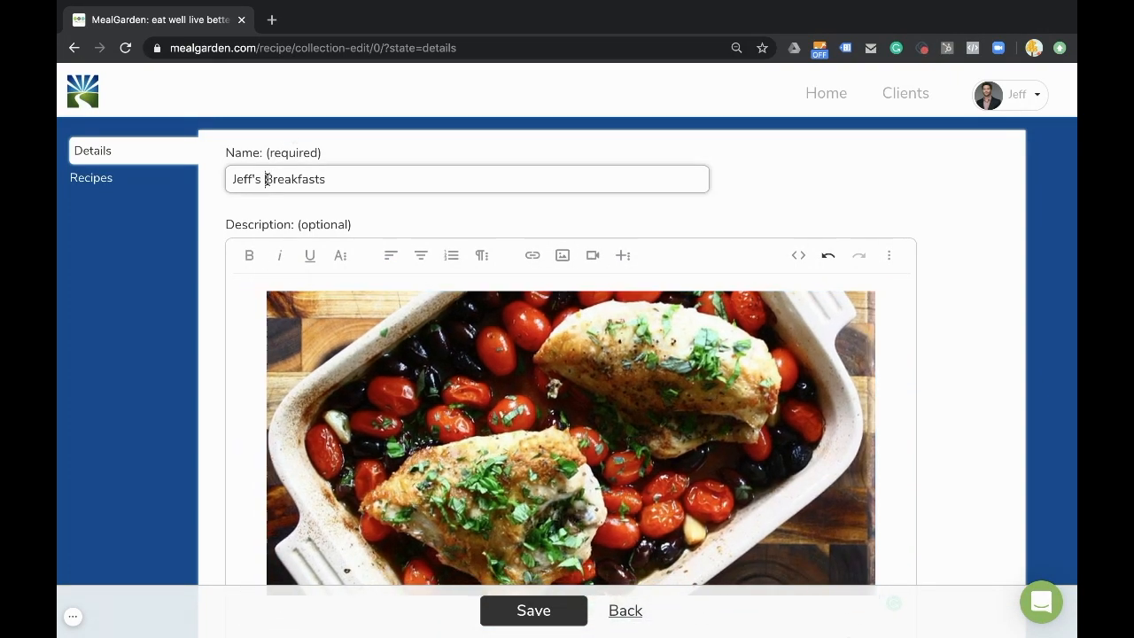
key("shift+End")
type("Chicken Meals")
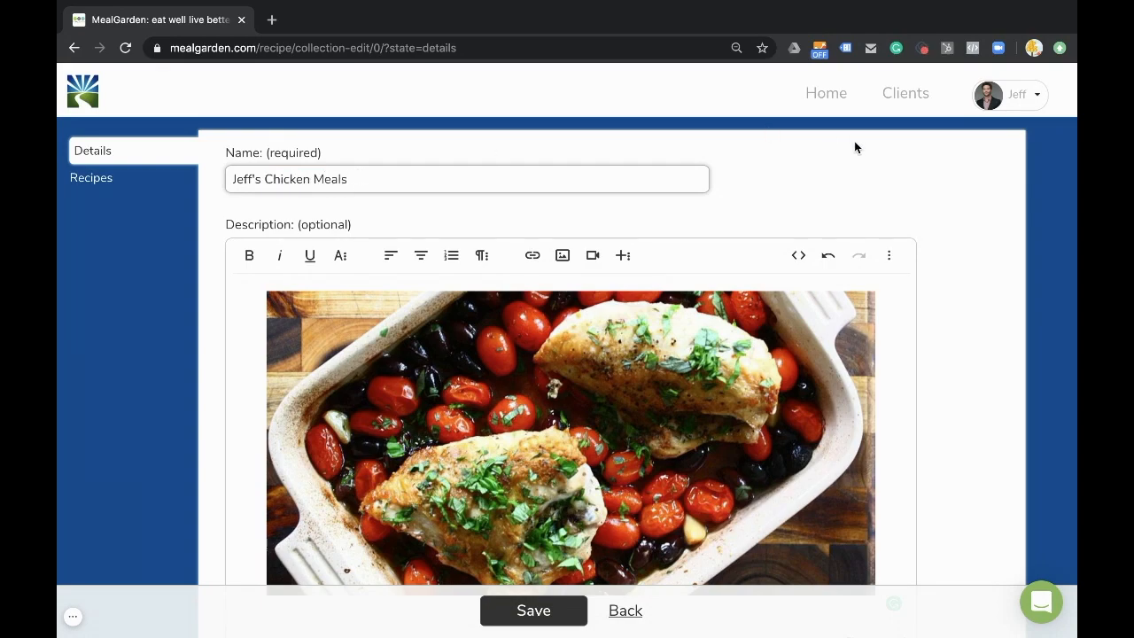
Turn on recipe sorting for the collection, keep the order set to Manual, and save the collection
scroll(853, 183, "down", 5)
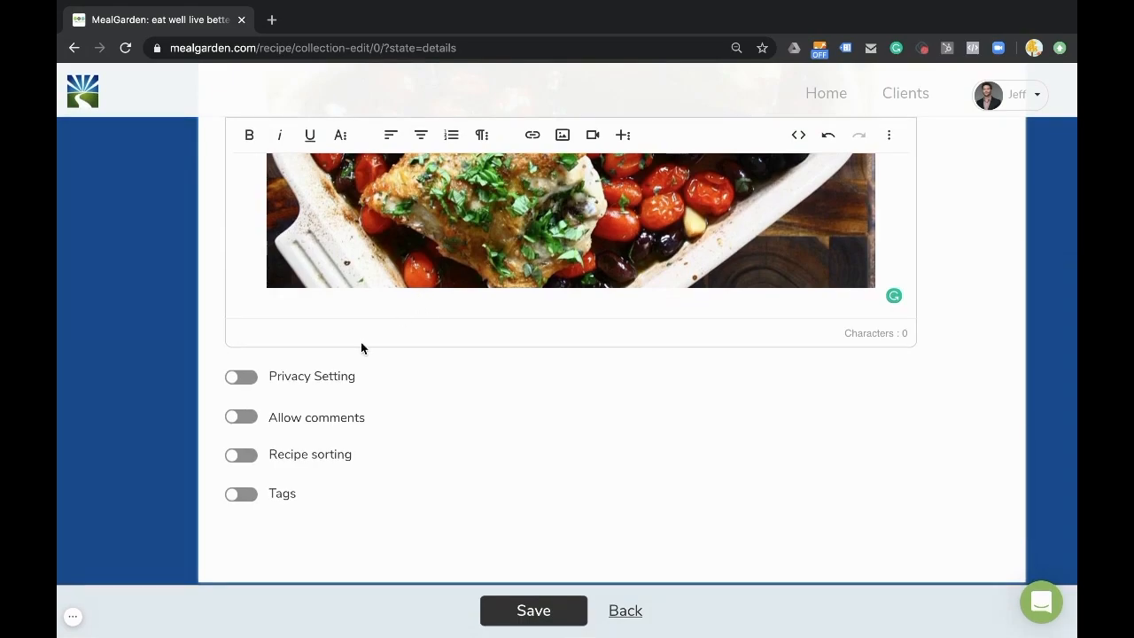
left_click(256, 459)
scroll(256, 459, "down", 1)
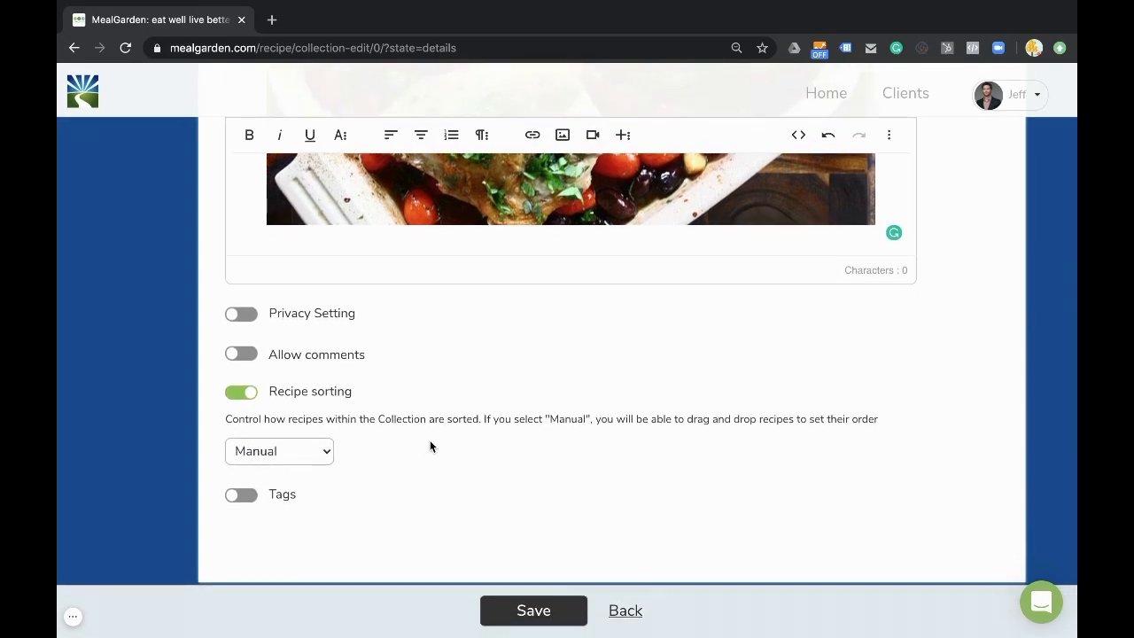
left_click(328, 454)
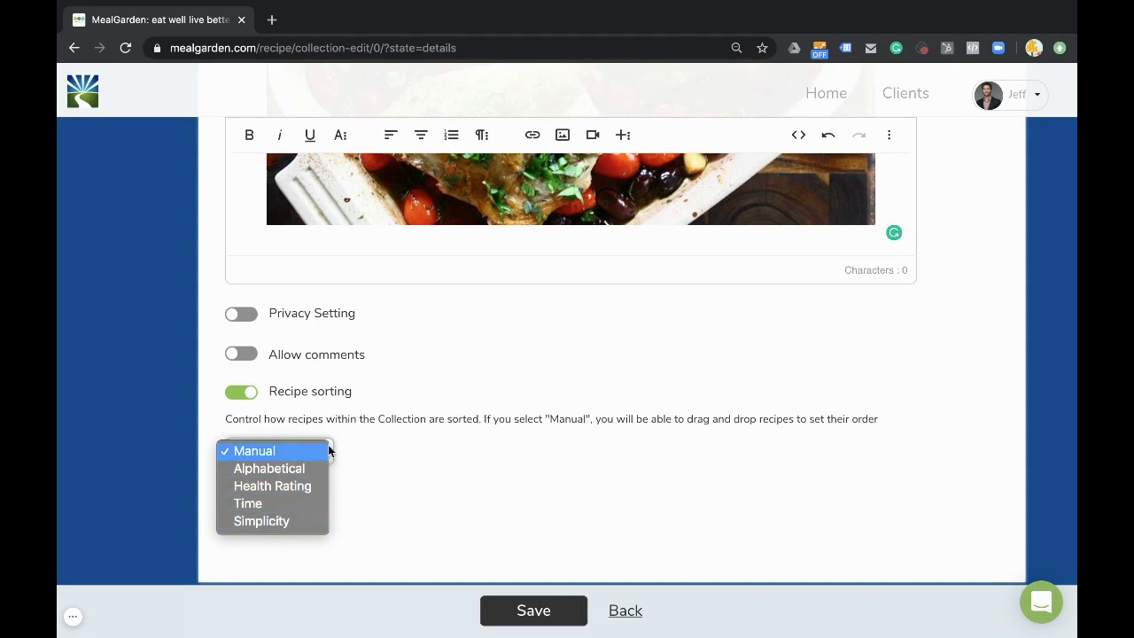
left_click(355, 440)
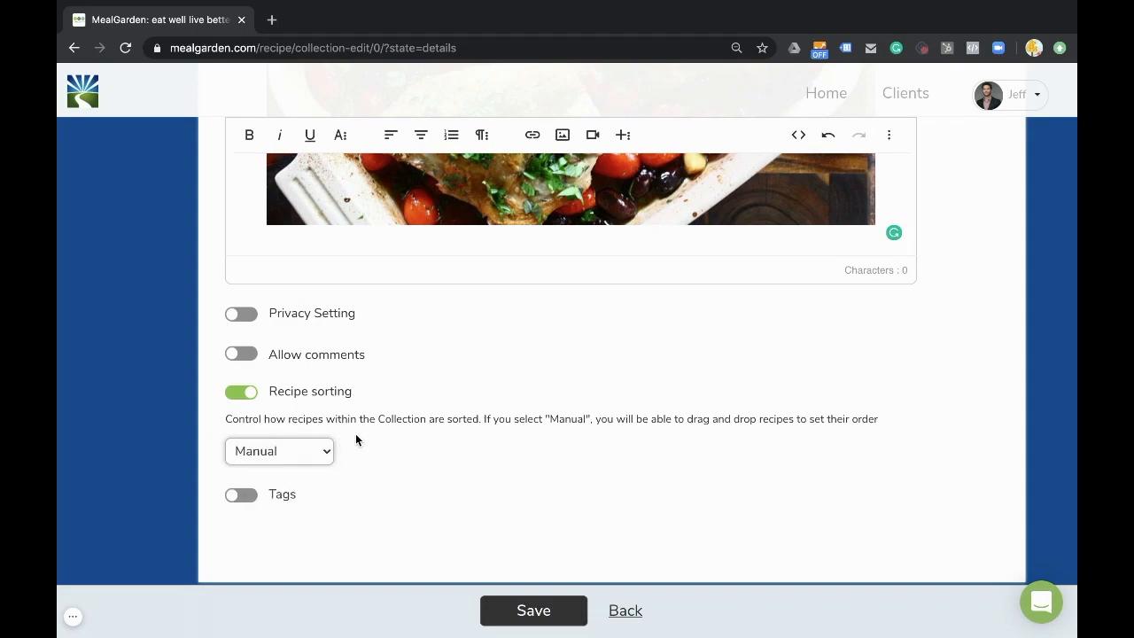
left_click(528, 610)
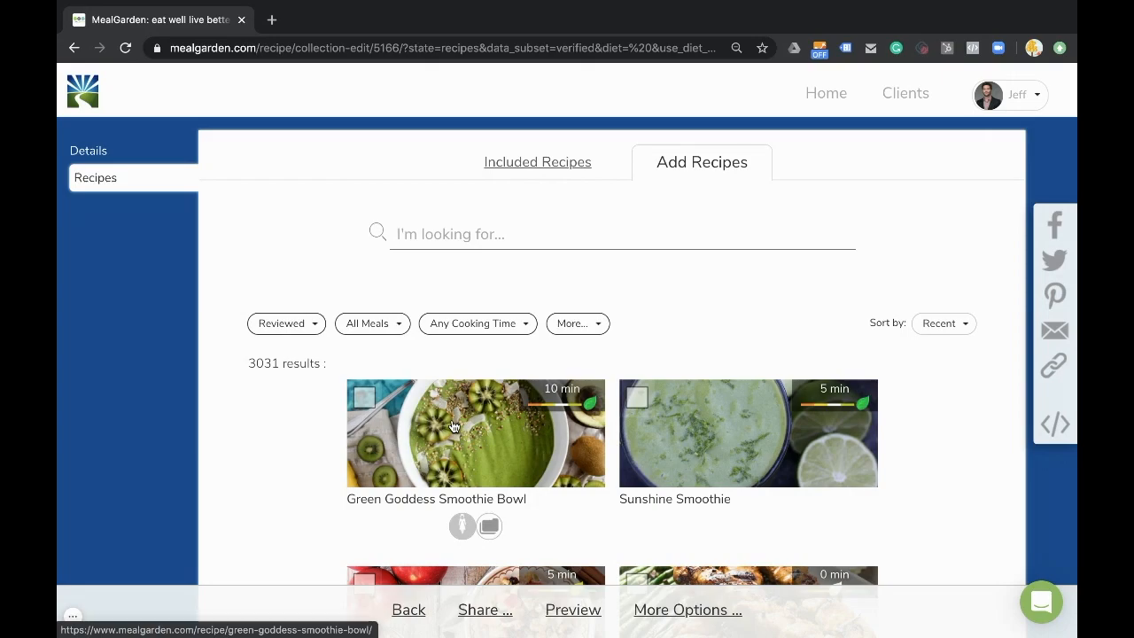
Search the recipes available to add for "Chicken" and filter them to Main meals with a cooking time under 10 min
type("Chicken")
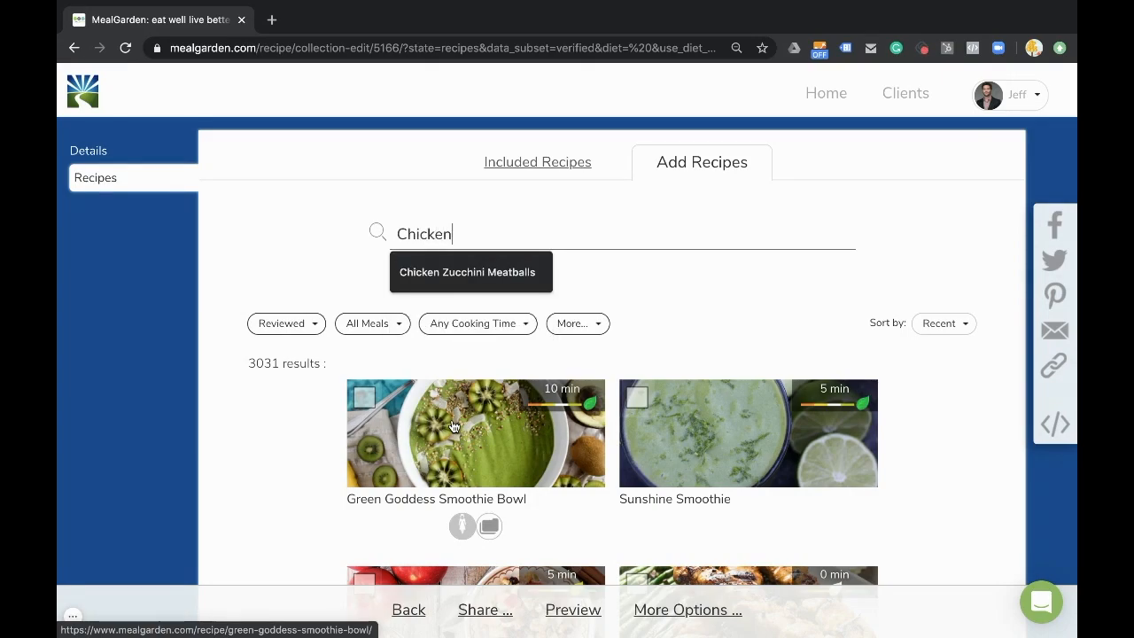
key("Return")
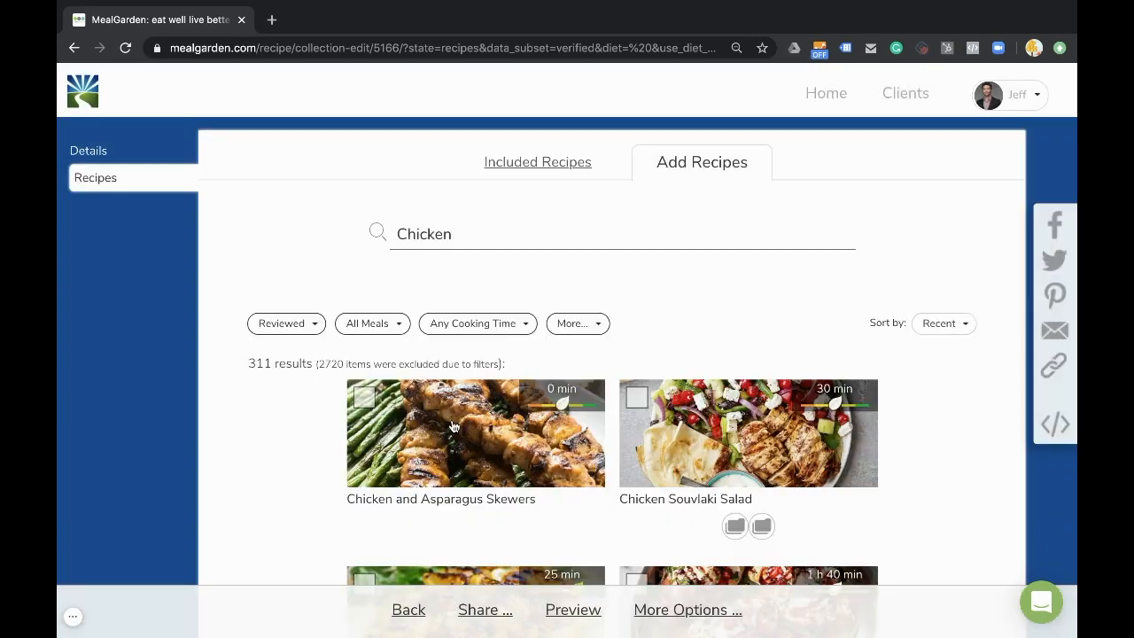
left_click(390, 324)
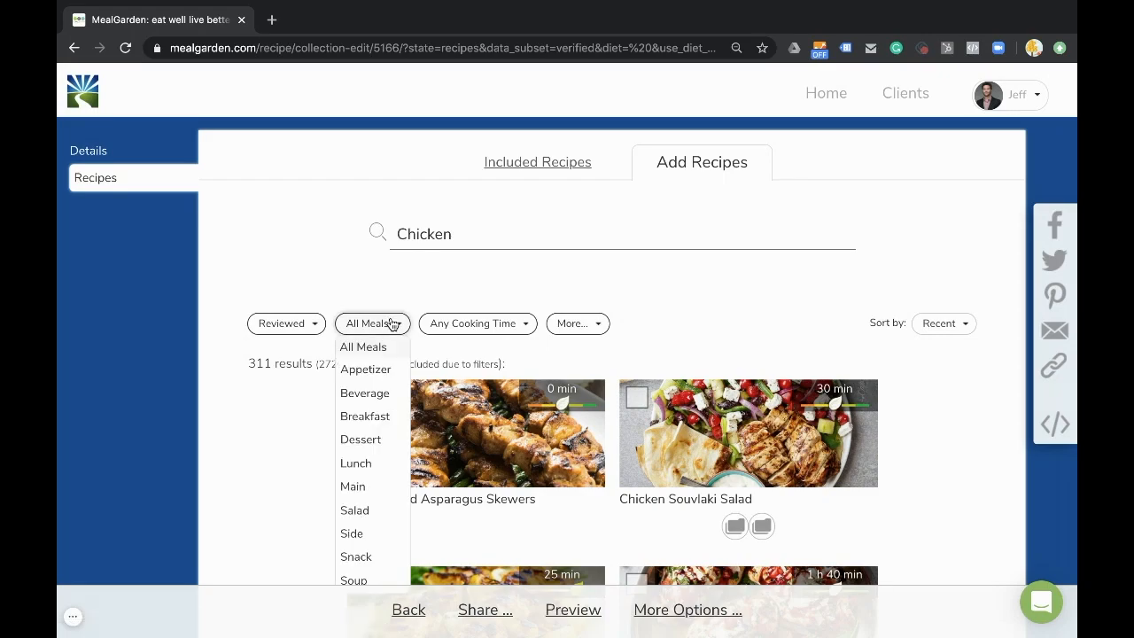
left_click(369, 486)
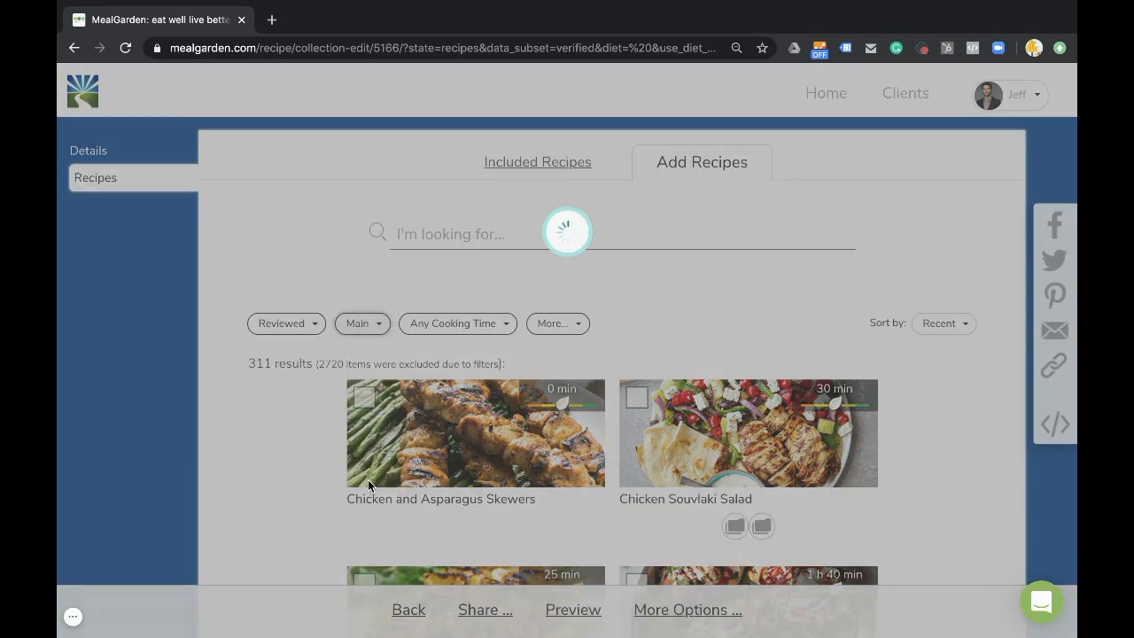
left_click(504, 324)
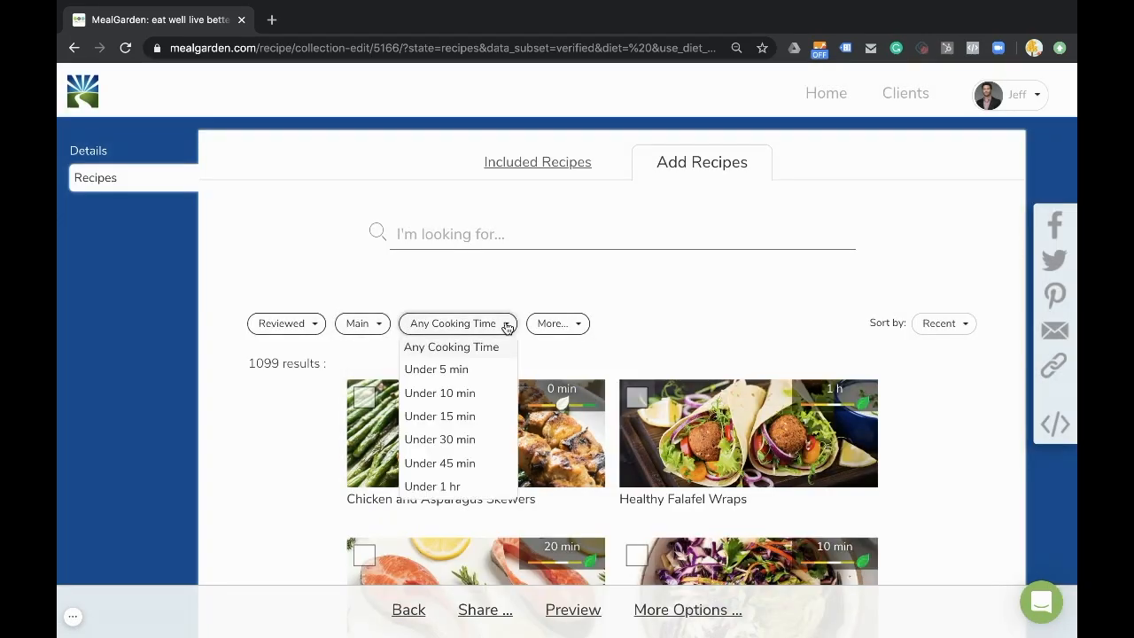
left_click(499, 394)
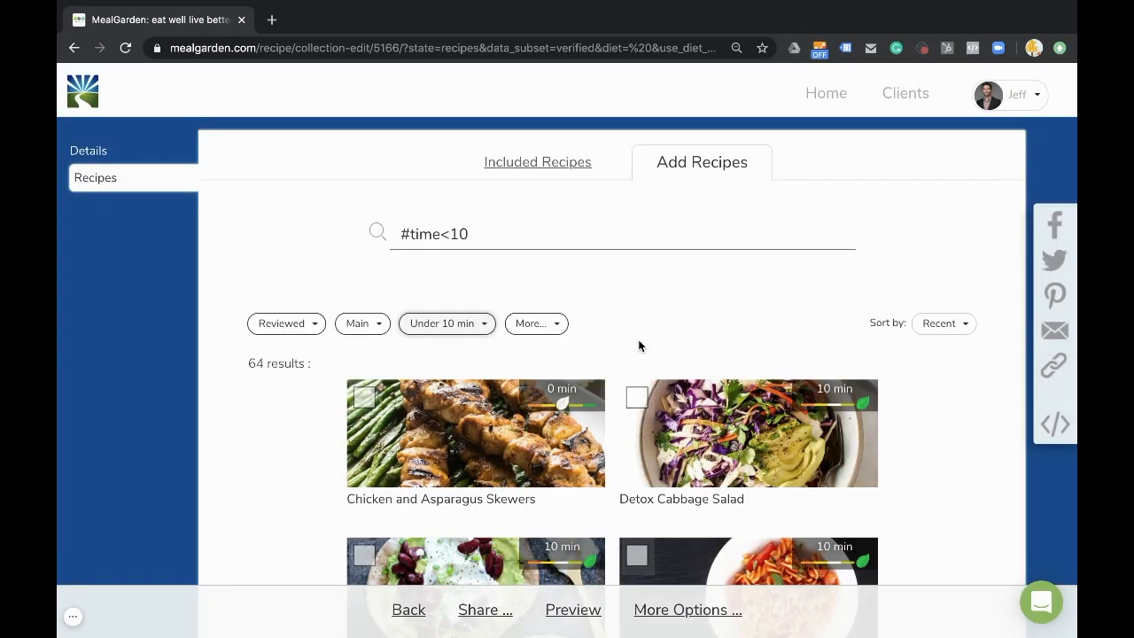
Sort the recipe results by Popular and apply an ingredient filter that includes "Chicken"
left_click(957, 322)
left_click(963, 351)
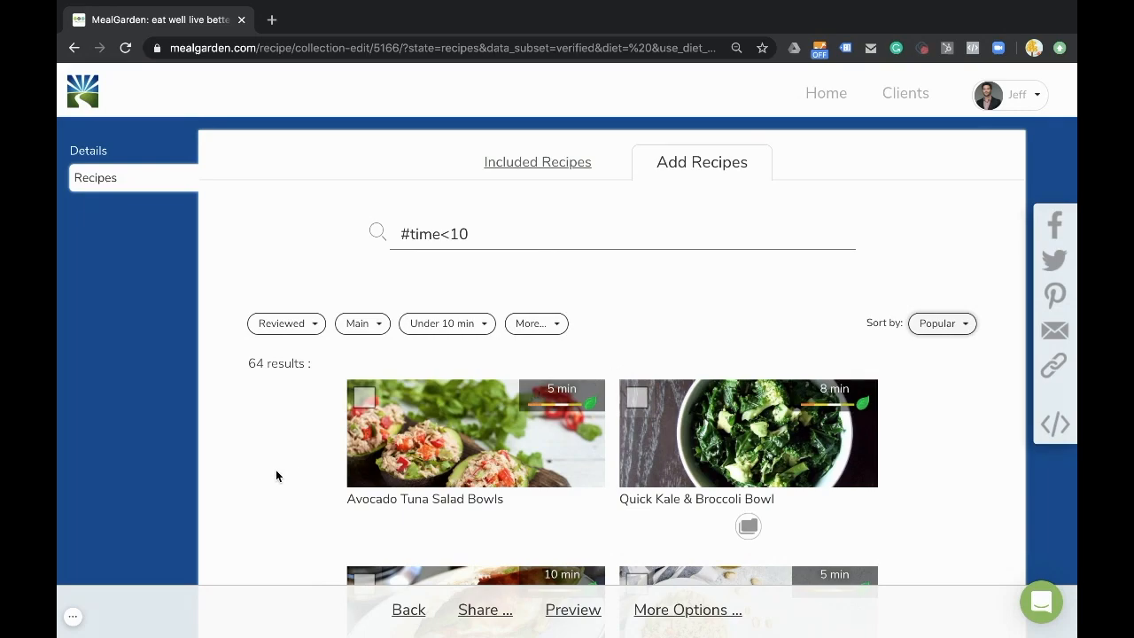
scroll(276, 475, "down", 2)
scroll(275, 476, "up", 1)
left_click(561, 315)
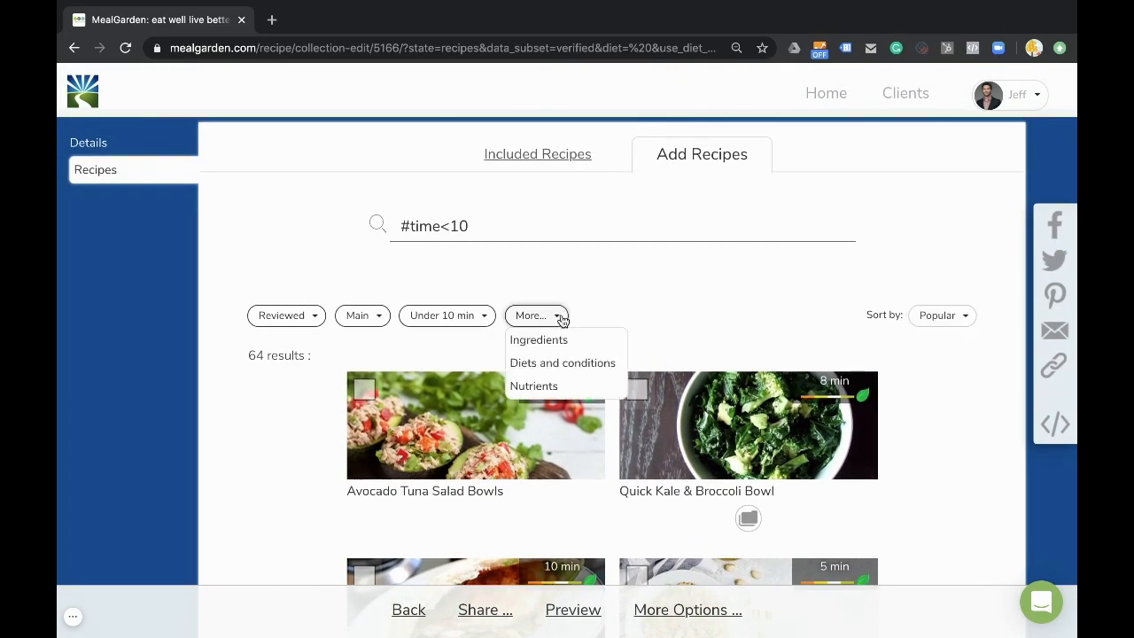
left_click(560, 342)
left_click(376, 503)
type("Chicken")
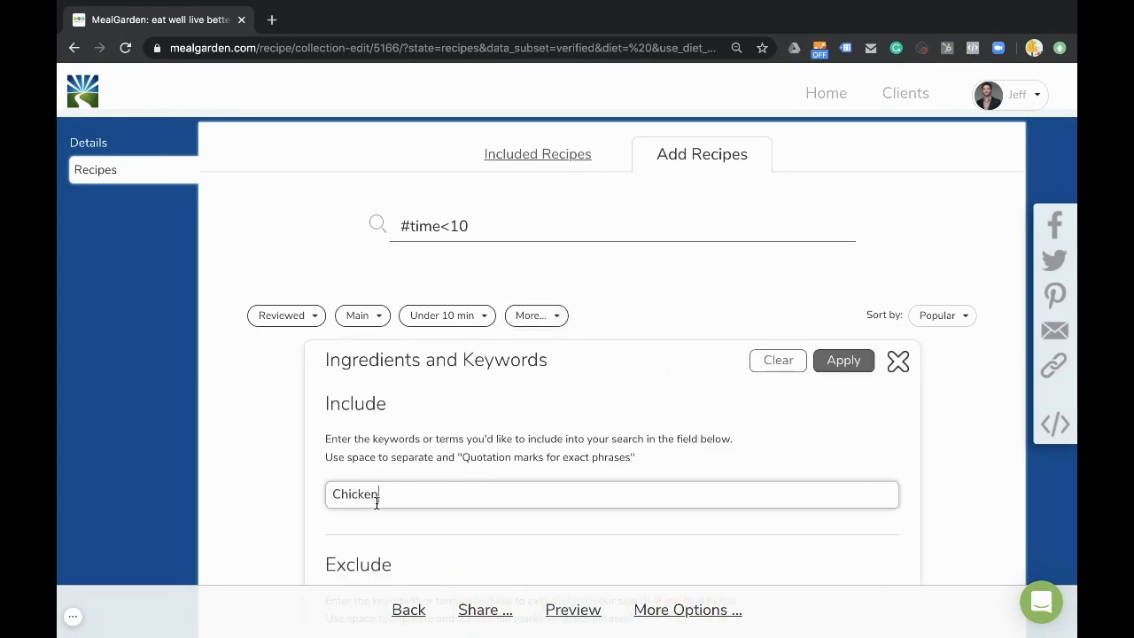
left_click(859, 354)
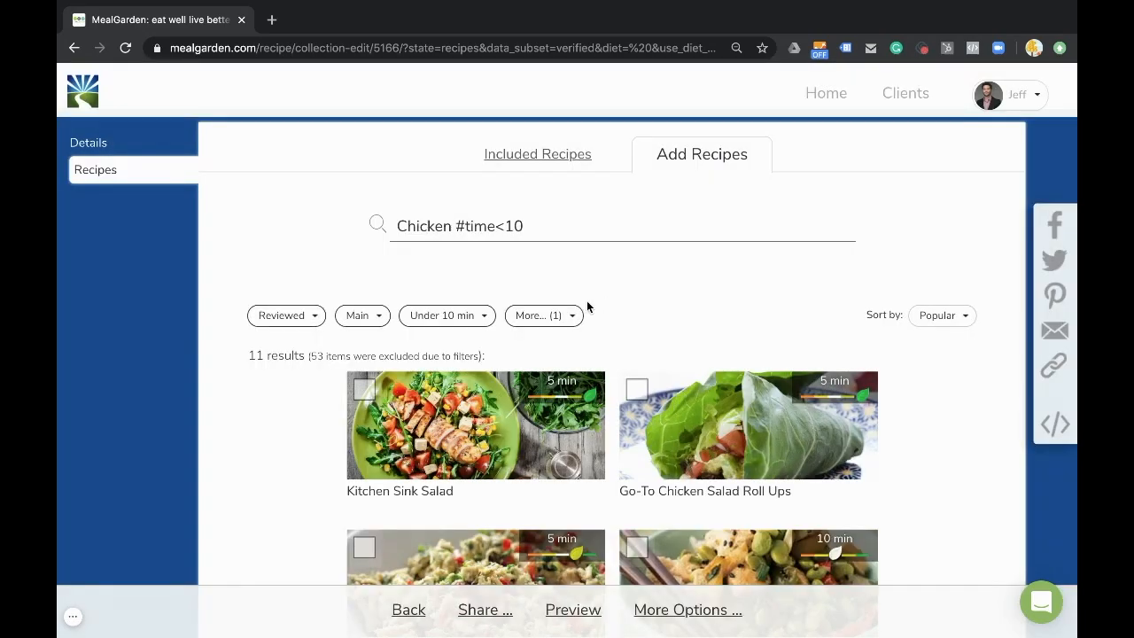
Open the Fiesta Chicken Salad (No Mayo/Dairy Free) recipe in a separate browser tab and review its details
scroll(259, 404, "down", 2)
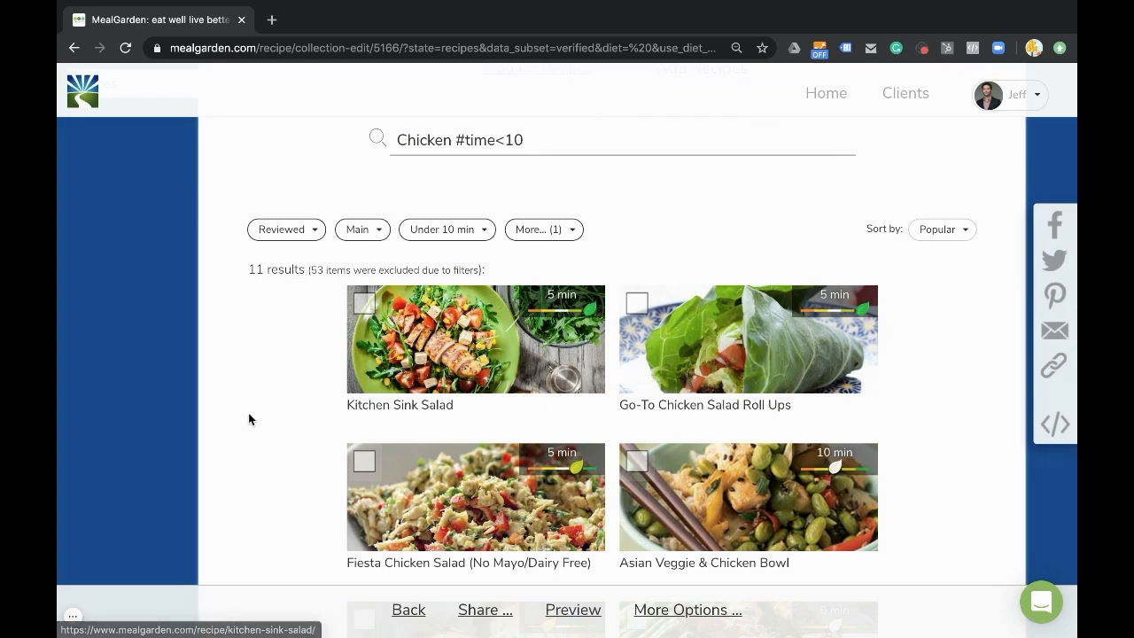
scroll(249, 419, "down", 3)
right_click(448, 383)
left_click(519, 389)
left_click(297, 19)
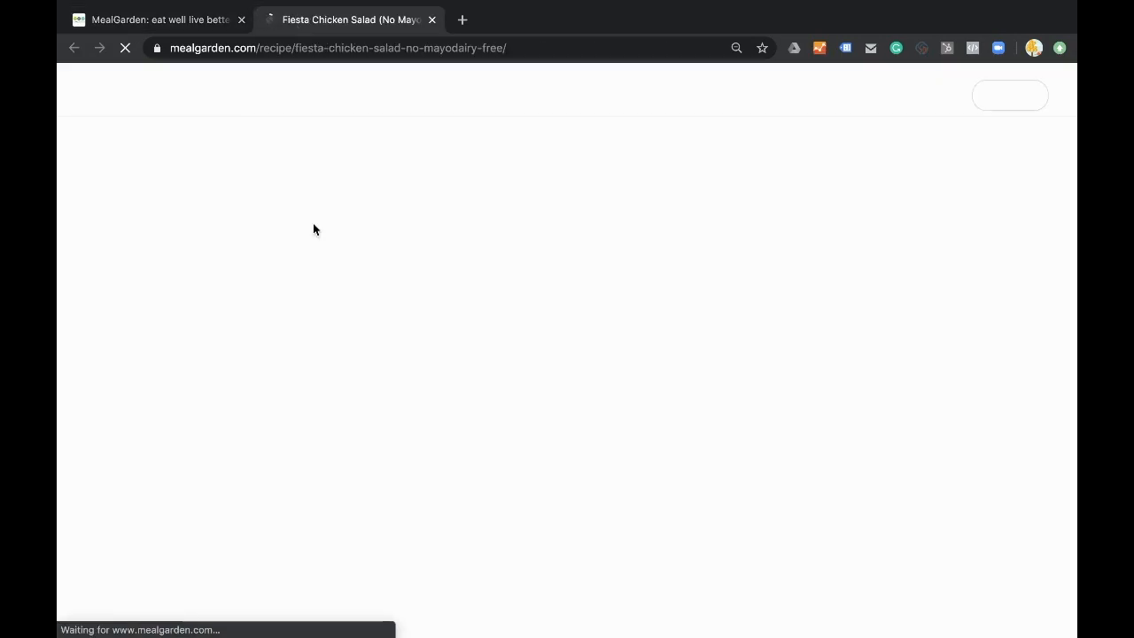
scroll(334, 336, "down", 5)
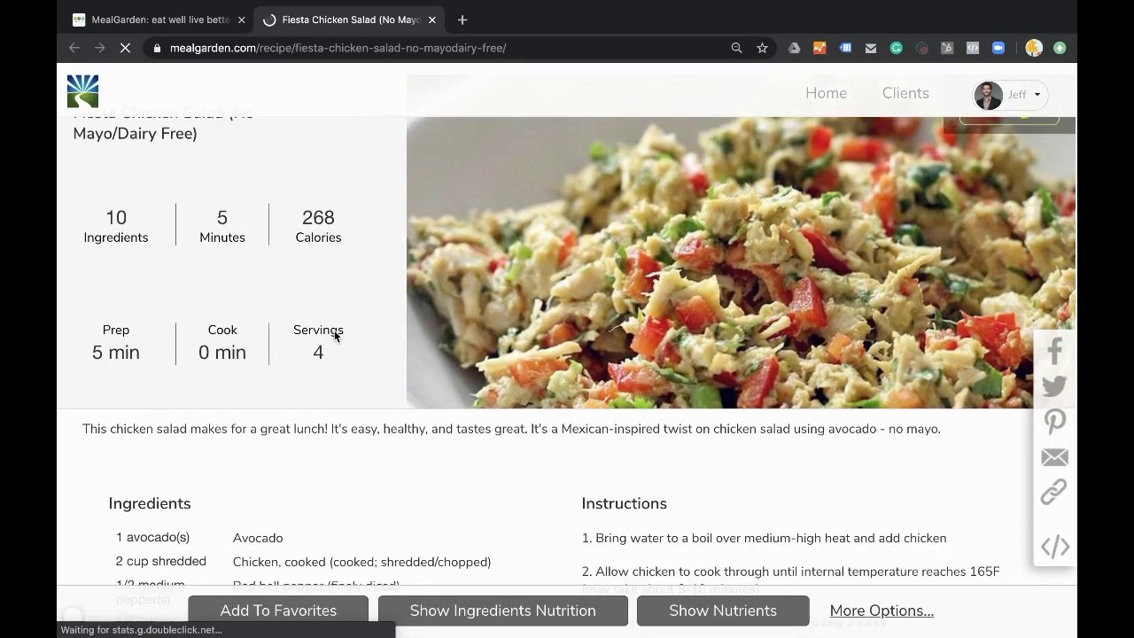
scroll(335, 335, "up", 5)
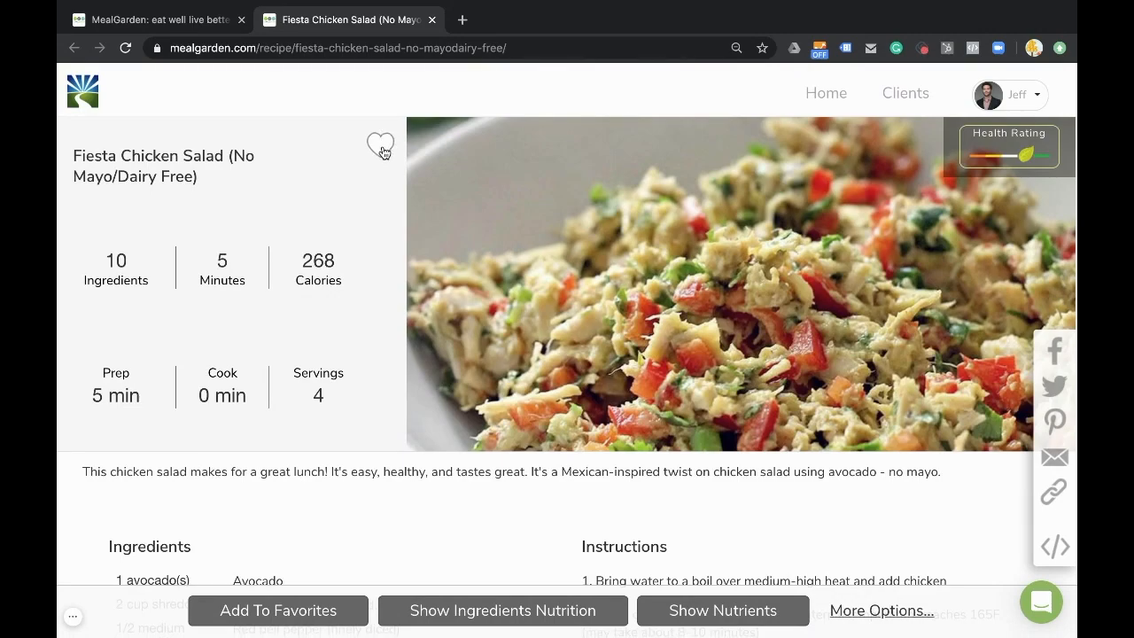
Return to the collection and add Kitchen Sink Salad, Asian Veggie & Chicken Bowl, and Chicken and Asparagus Skewers to it
left_click(211, 19)
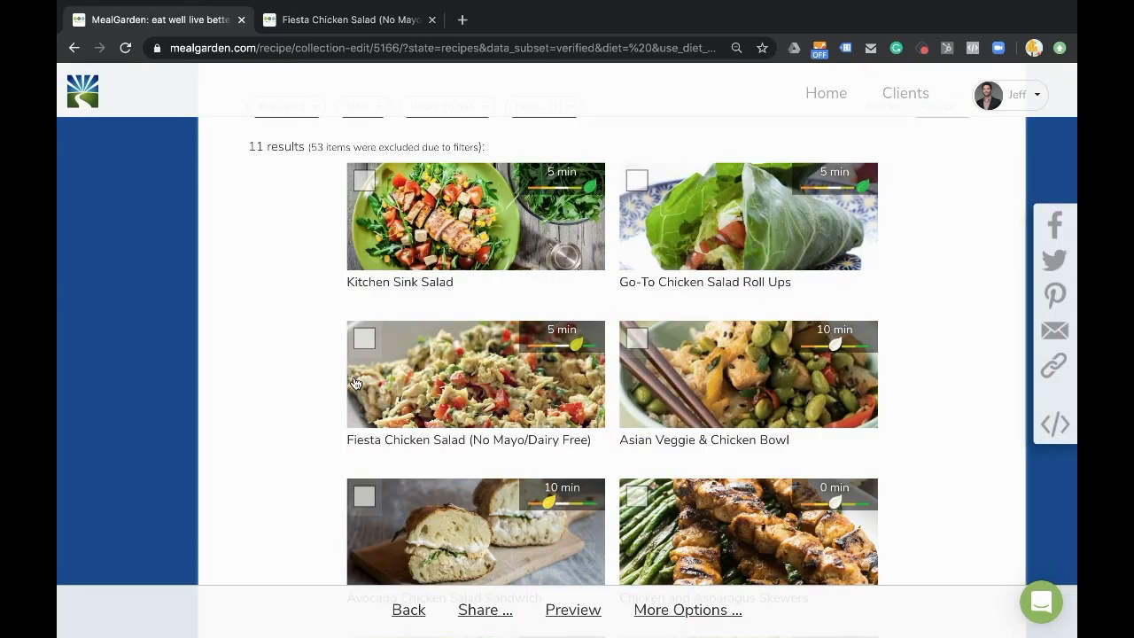
left_click(364, 182)
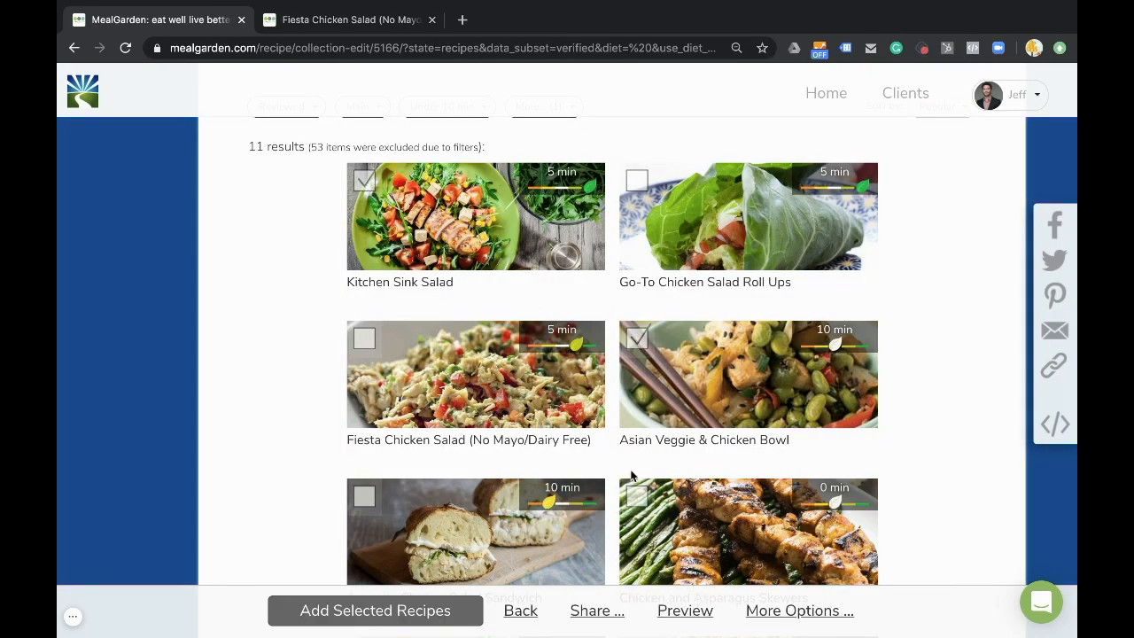
left_click(406, 610)
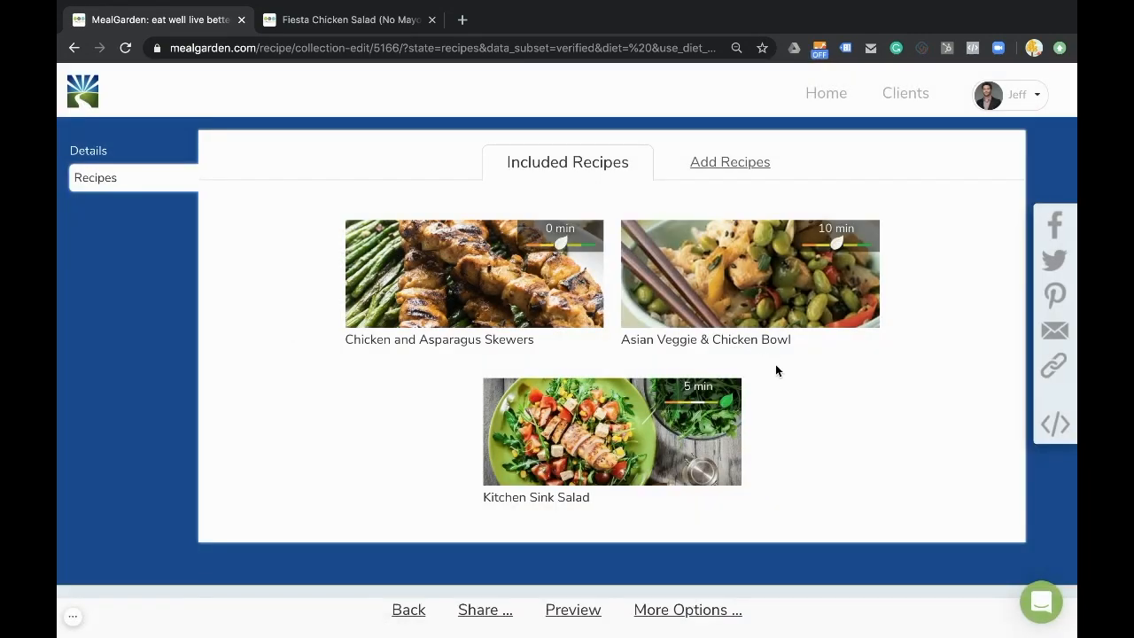
Open the included Chicken and Asparagus Skewers recipe, check its additional options, and return to the collection
left_click(460, 276)
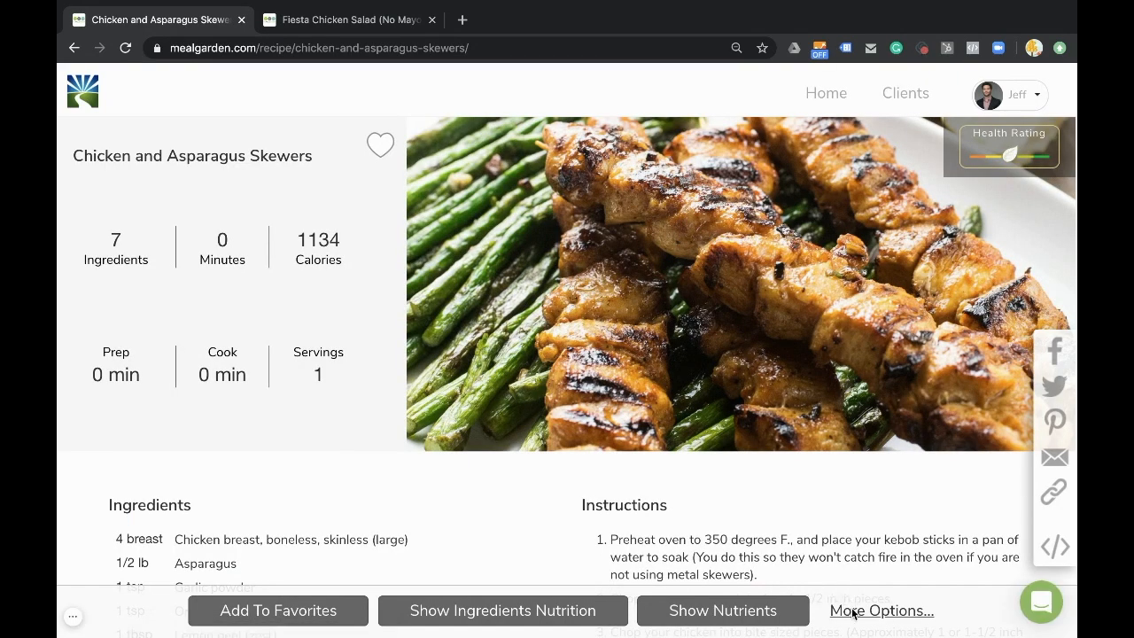
left_click(852, 612)
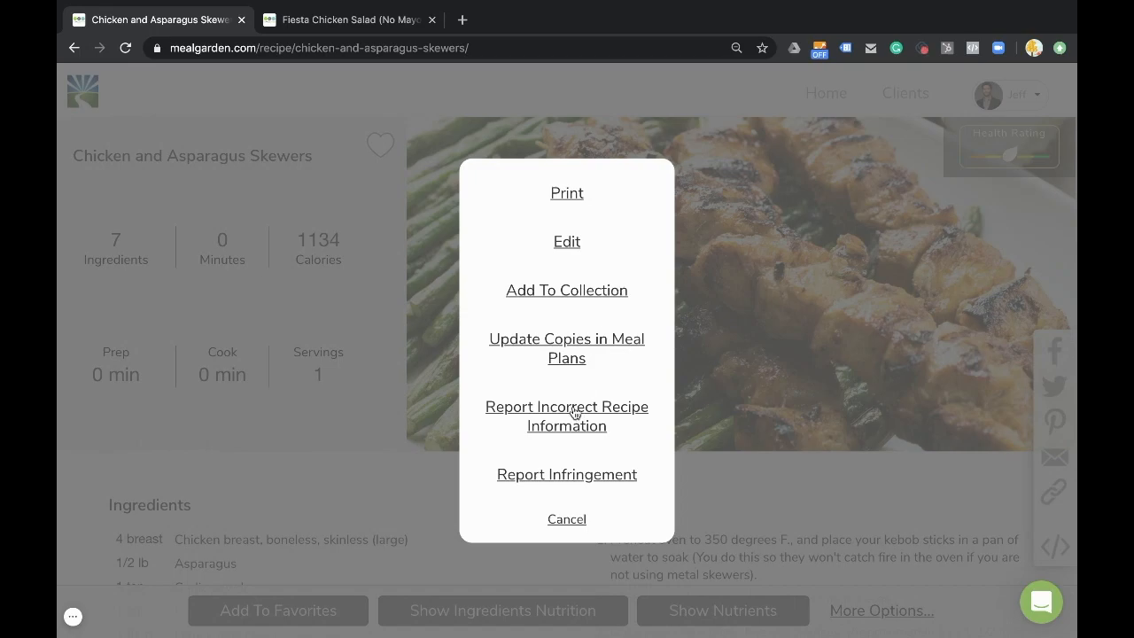
left_click(567, 521)
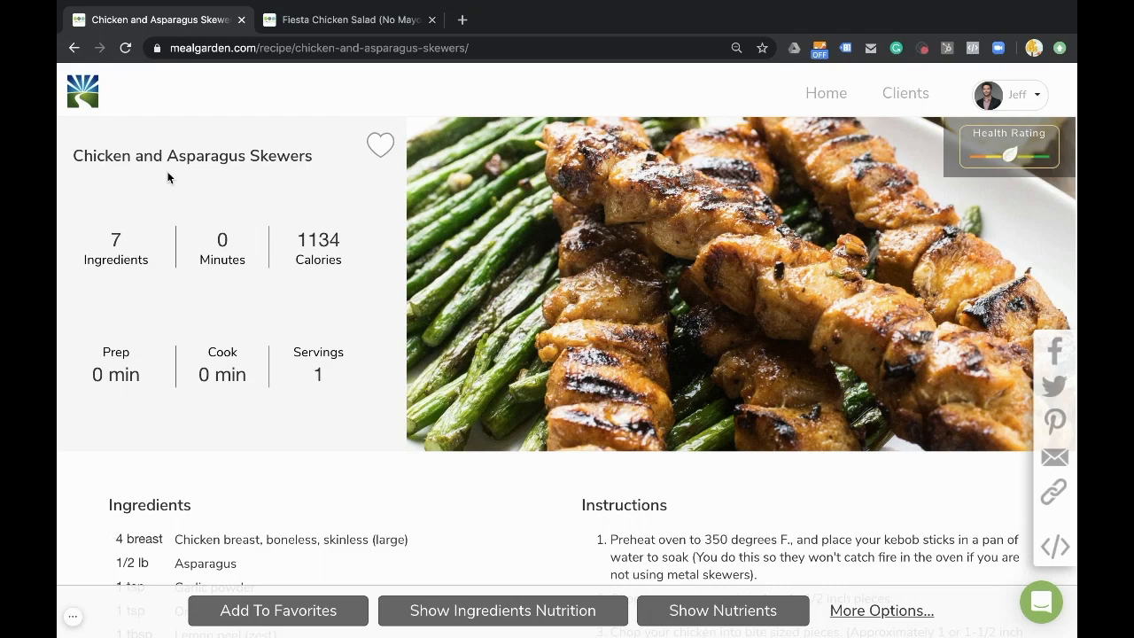
left_click(75, 48)
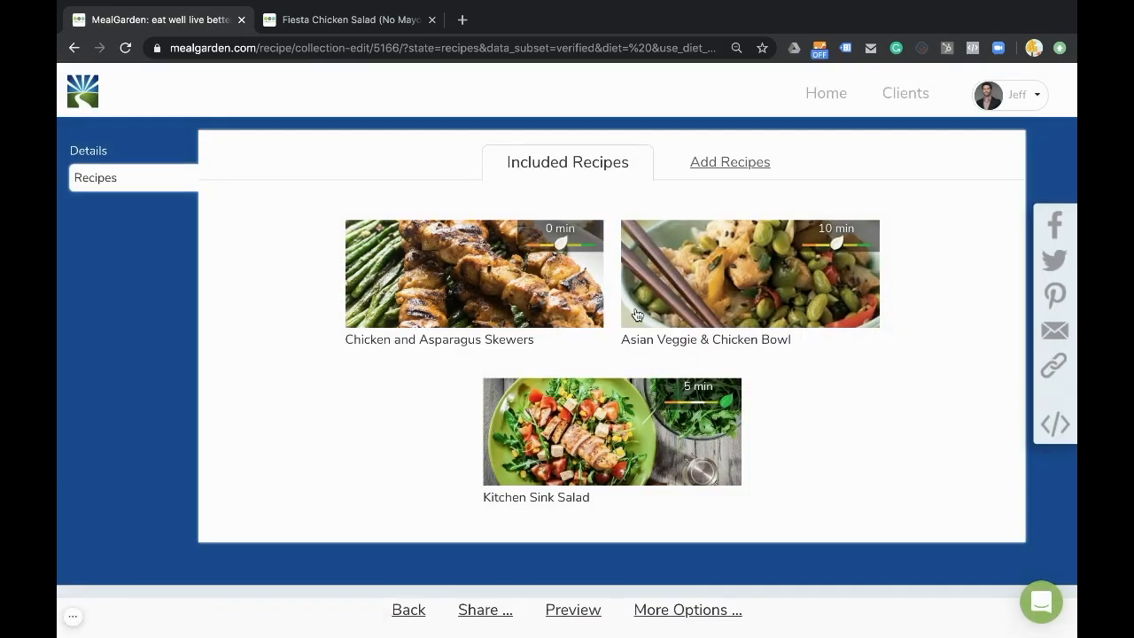
Reorder the included recipes to Asian Veggie & Chicken Bowl, Kitchen Sink Salad, and Chicken and Asparagus Skewers last
left_click_drag(821, 274, 399, 281)
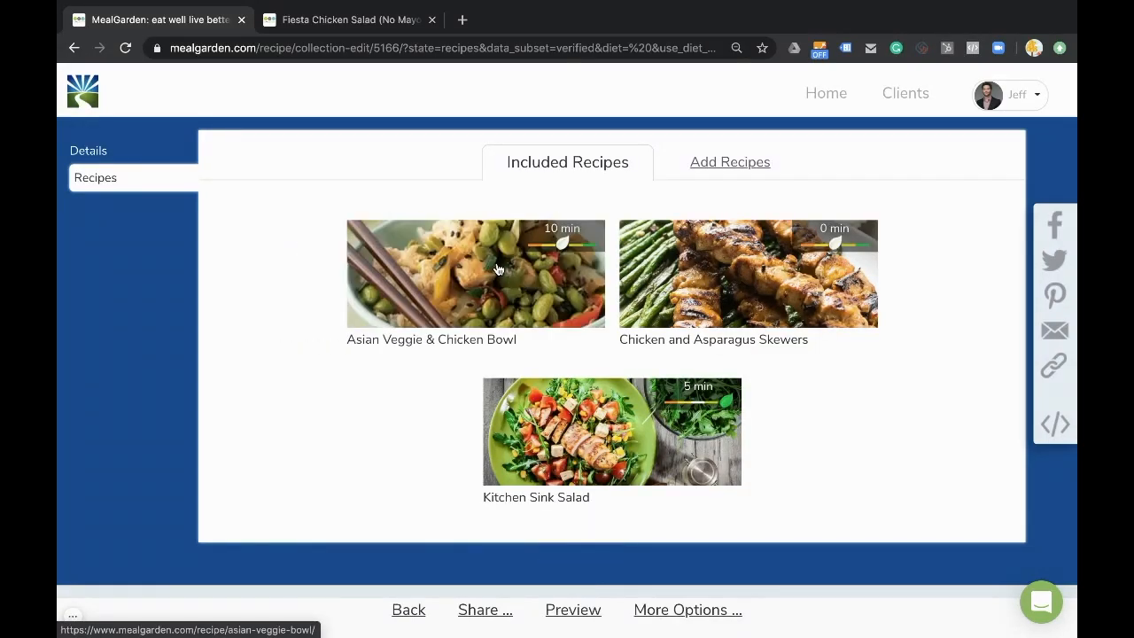
left_click_drag(599, 431, 754, 274)
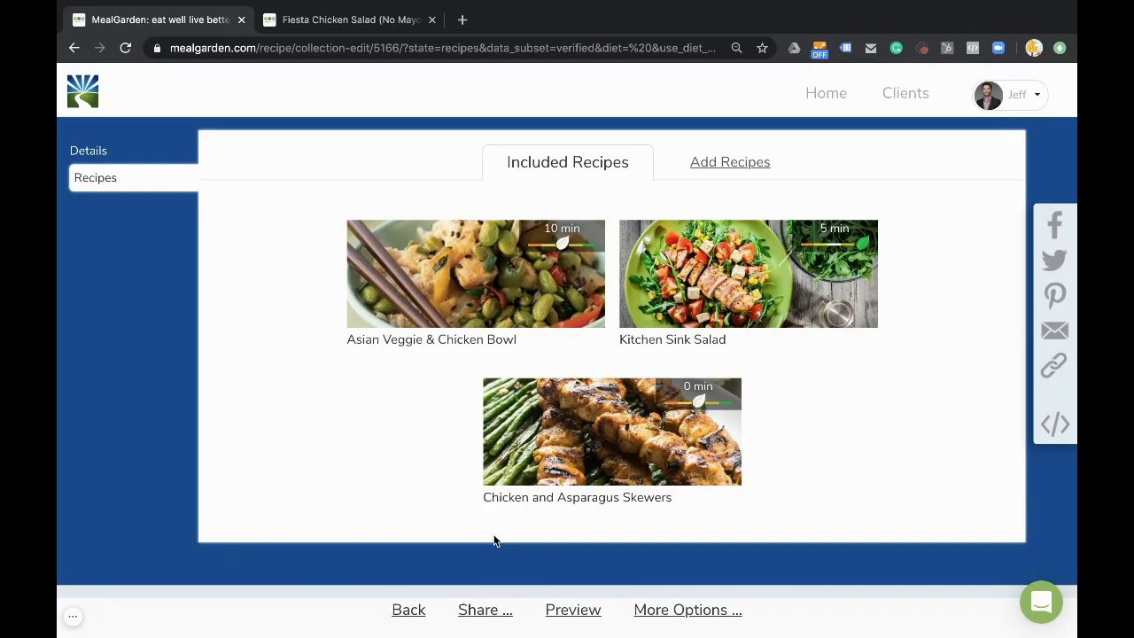
left_click(735, 160)
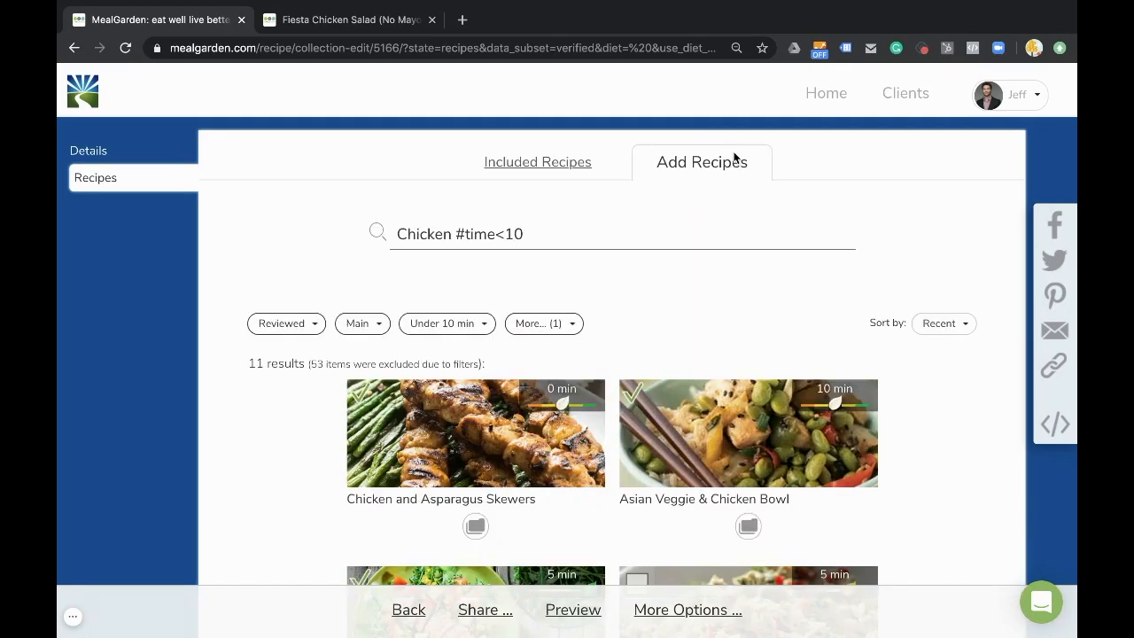
left_click_drag(536, 238, 324, 228)
key("BackSpace")
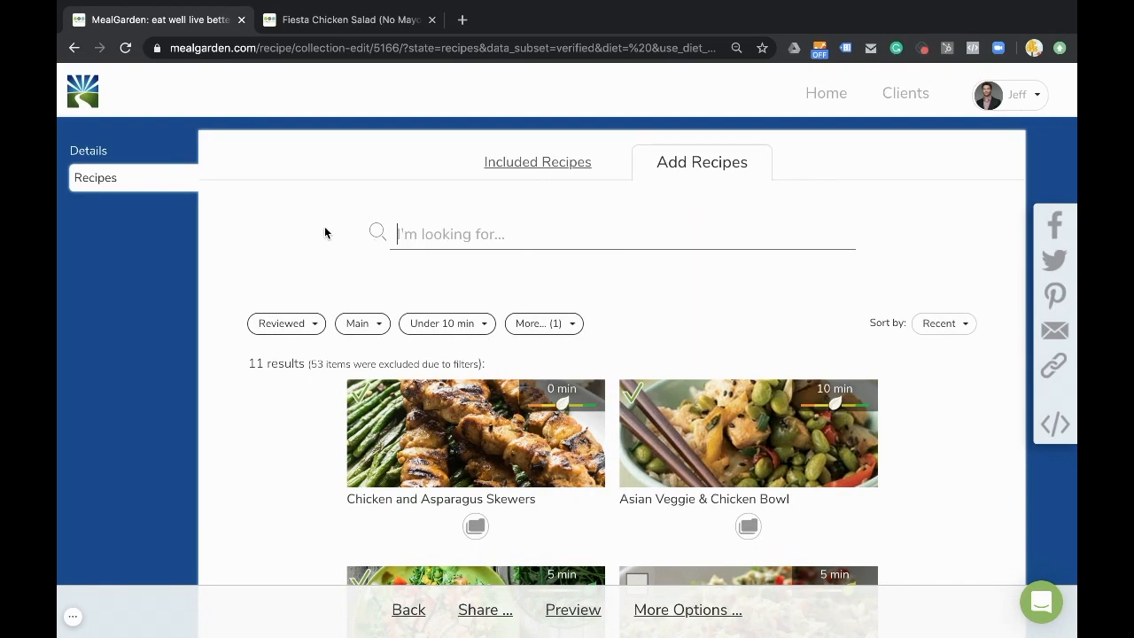
From the home recipe library, add Chicken and Asparagus Skewers and Green Goddess Smoothie Bowl to the custom Chicken Meals collection
left_click(837, 102)
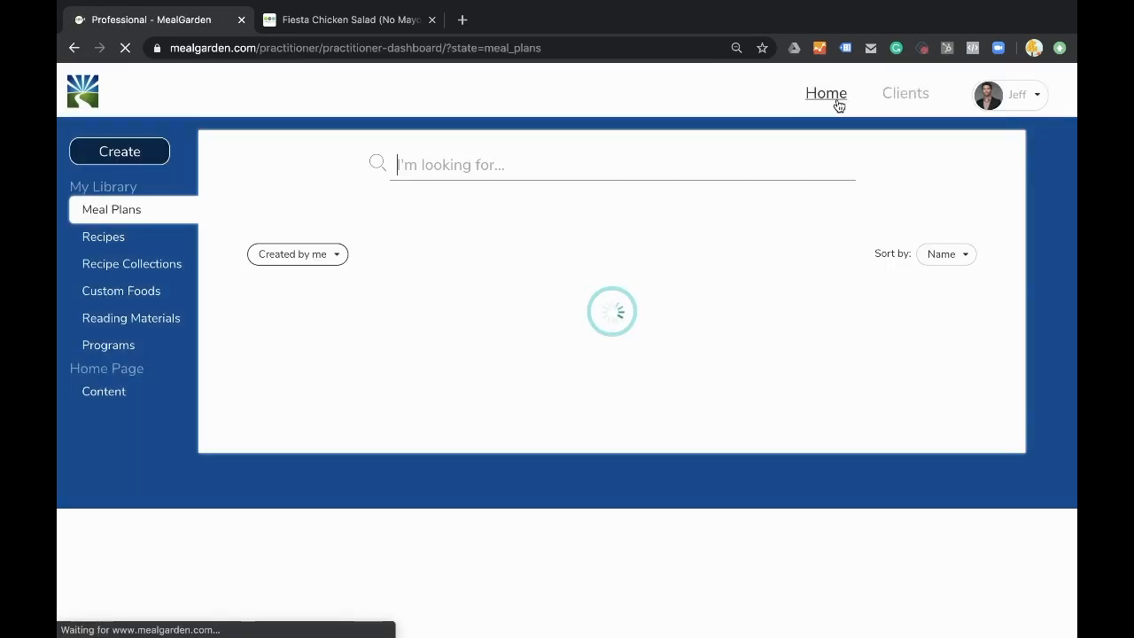
left_click(90, 239)
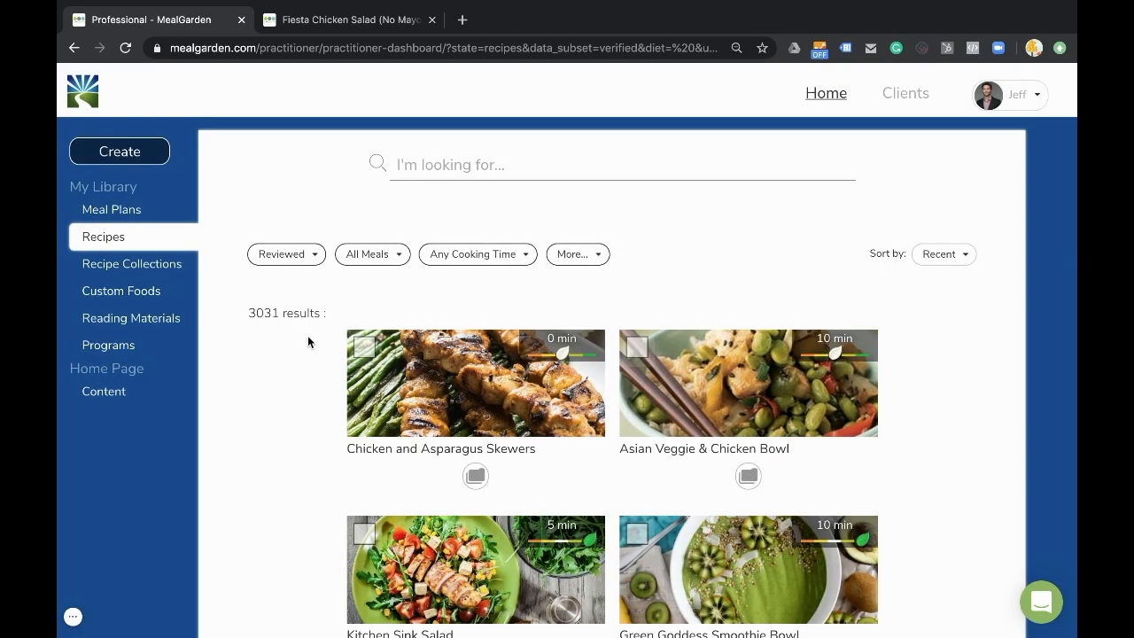
left_click(366, 348)
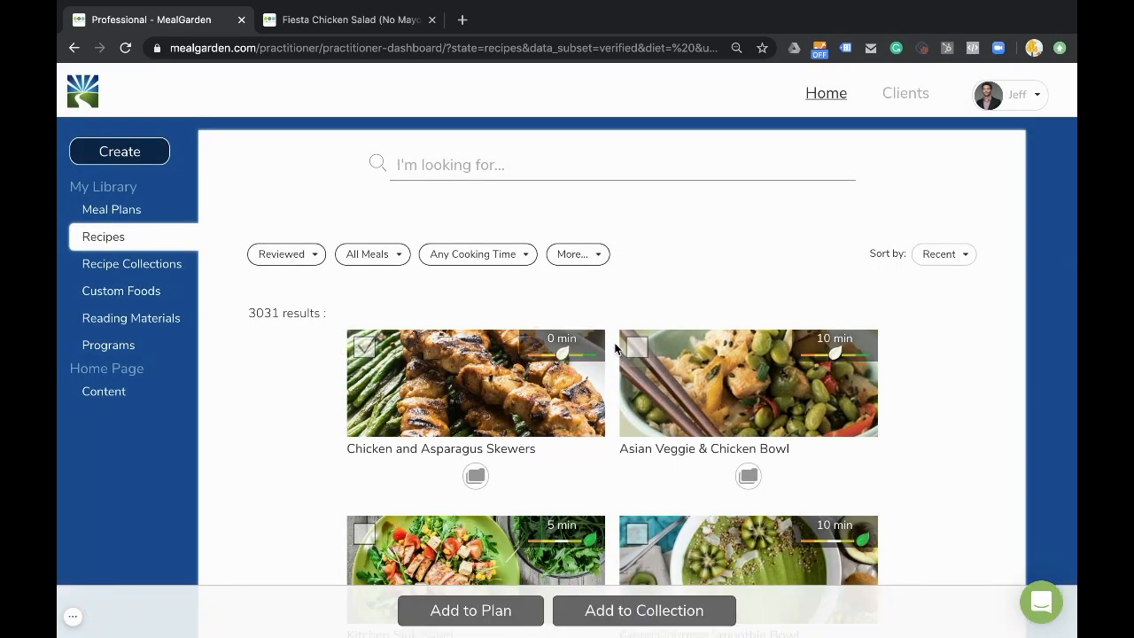
left_click(638, 533)
left_click(639, 611)
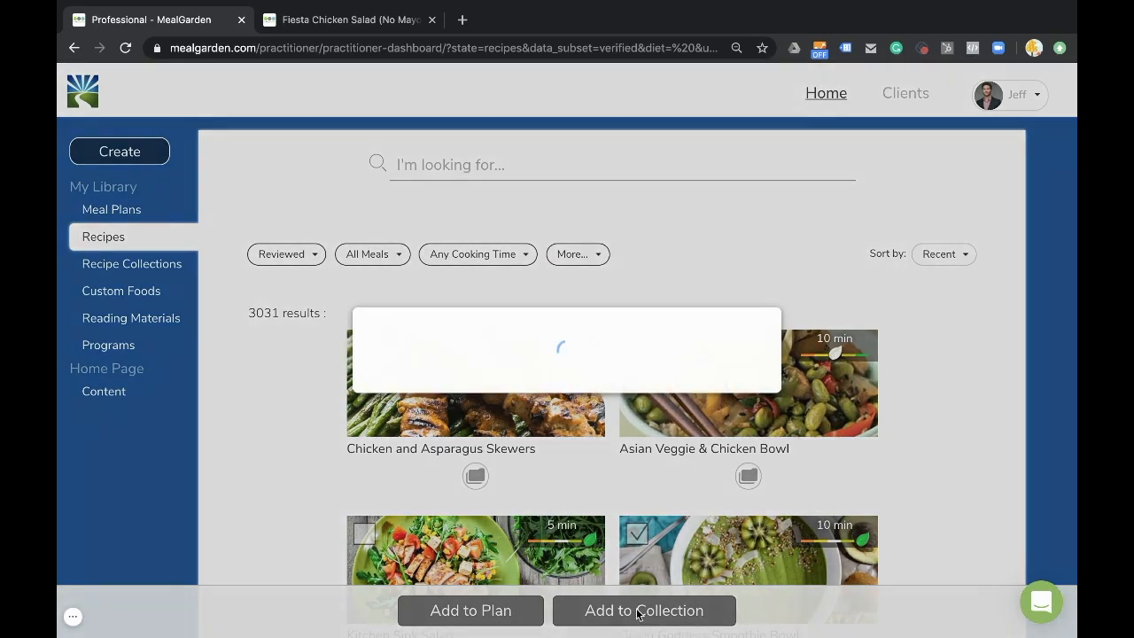
left_click(620, 356)
left_click(598, 494)
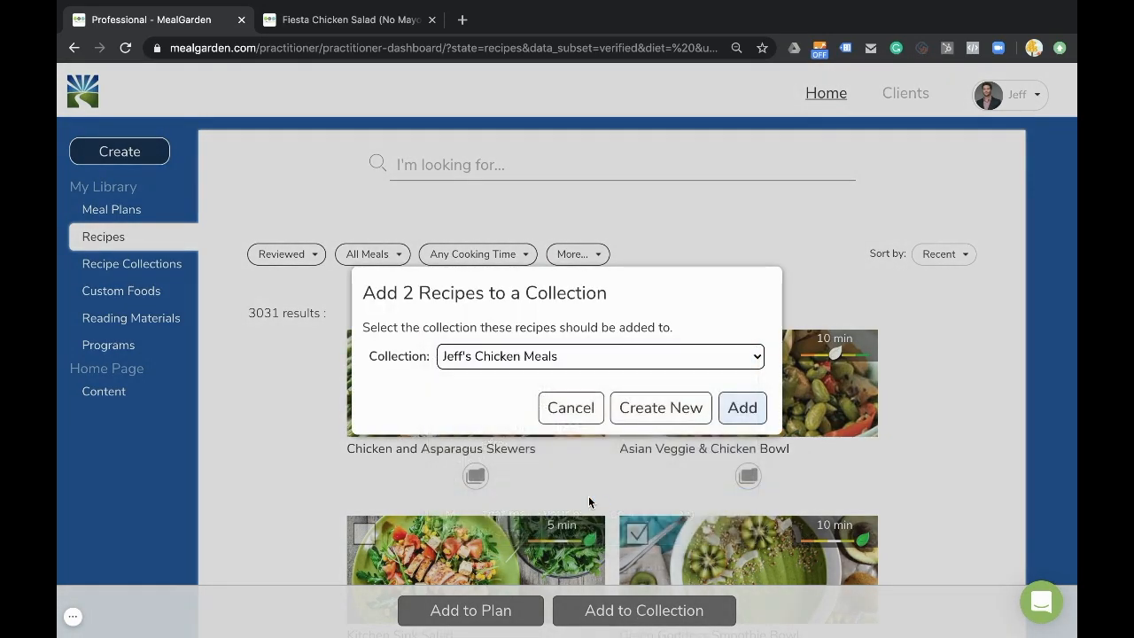
left_click(744, 409)
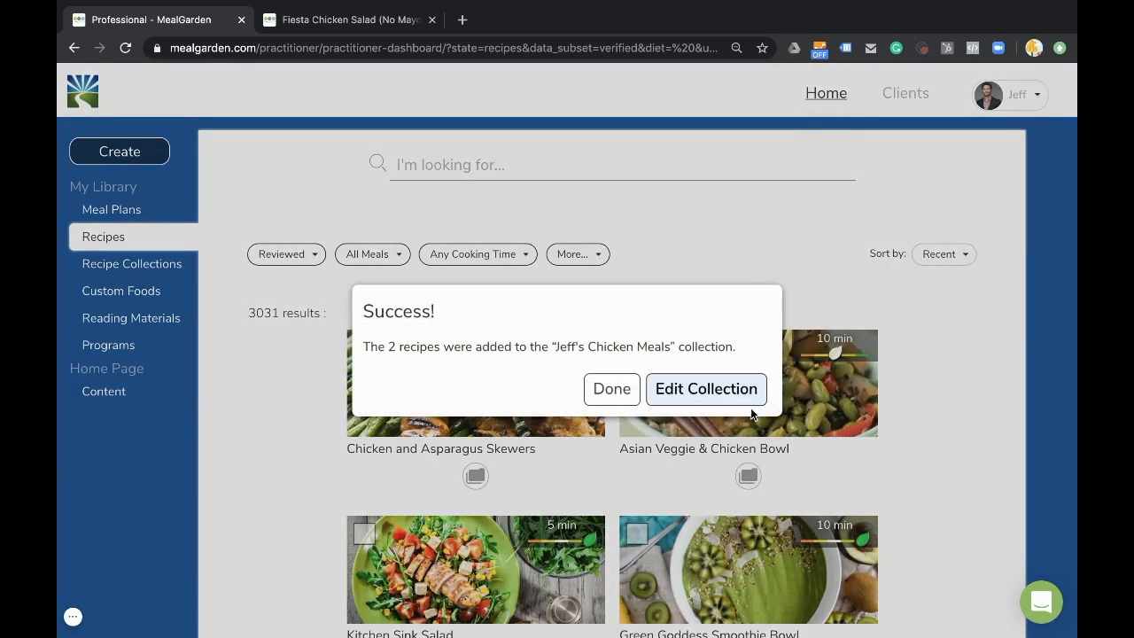
Open the Chicken Meals collection for editing, then preview it and look through its cover image and recipes
left_click(688, 392)
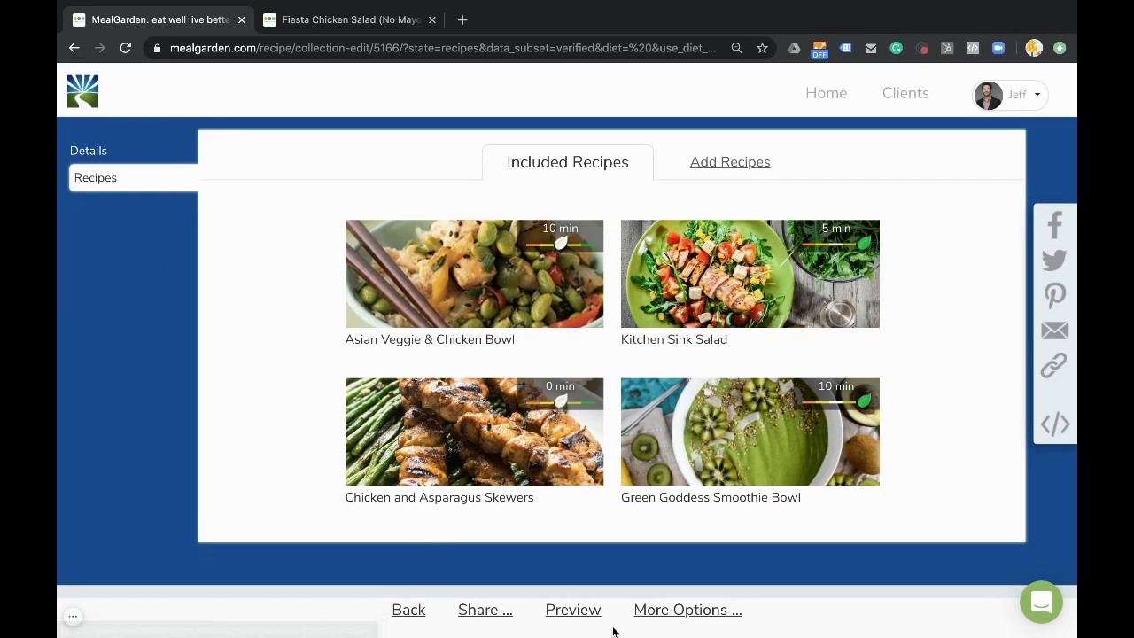
left_click(573, 611)
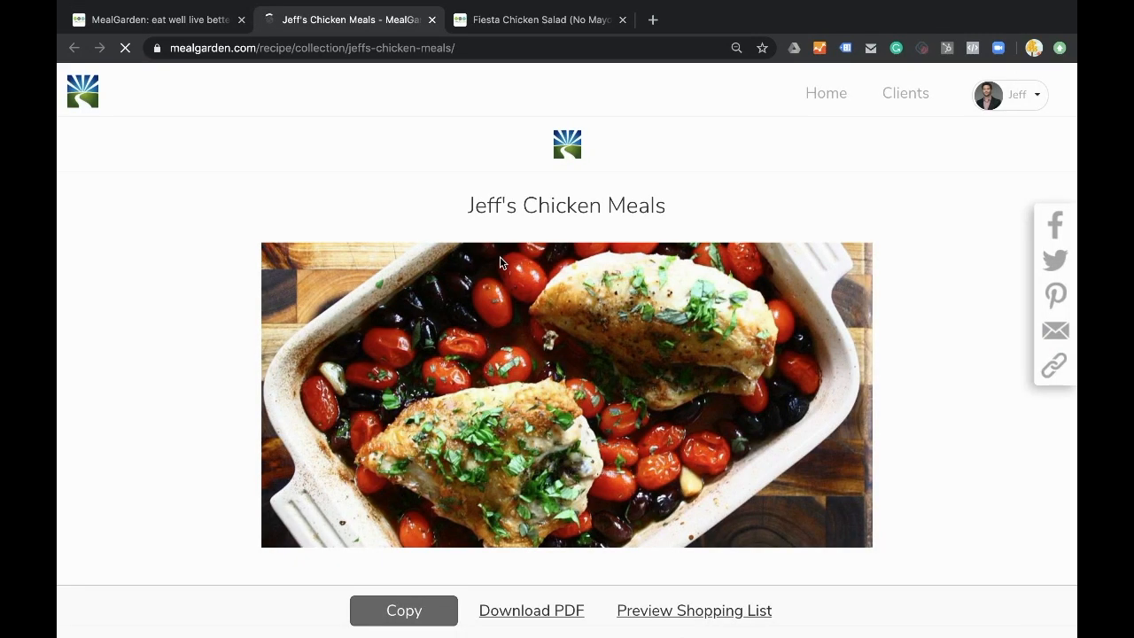
scroll(500, 262, "down", 6)
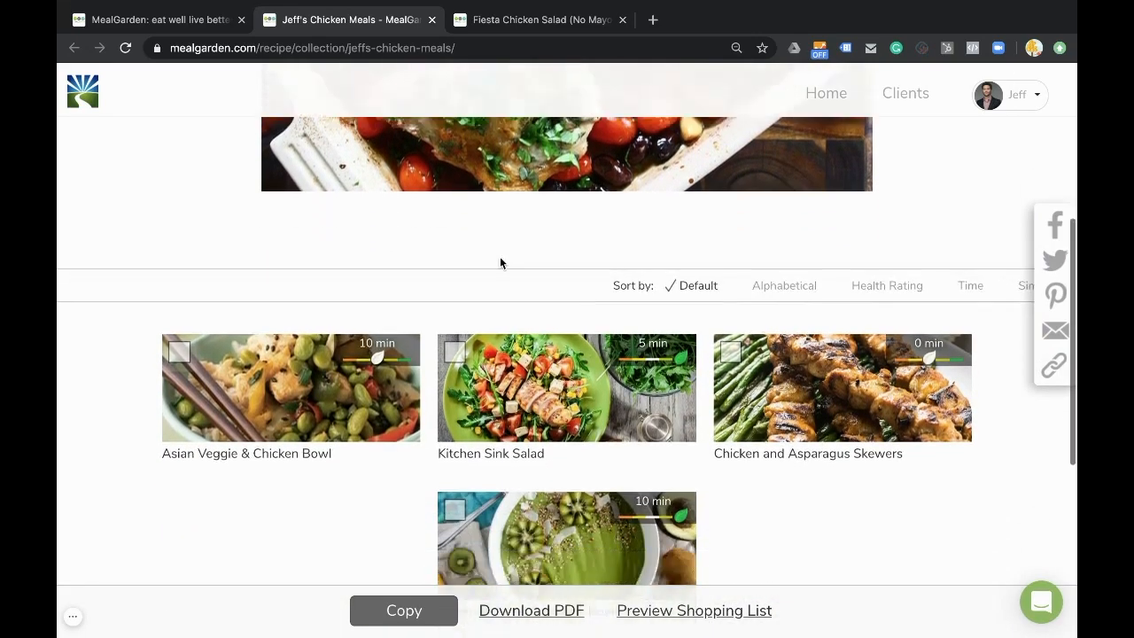
scroll(500, 262, "down", 3)
scroll(500, 262, "up", 10)
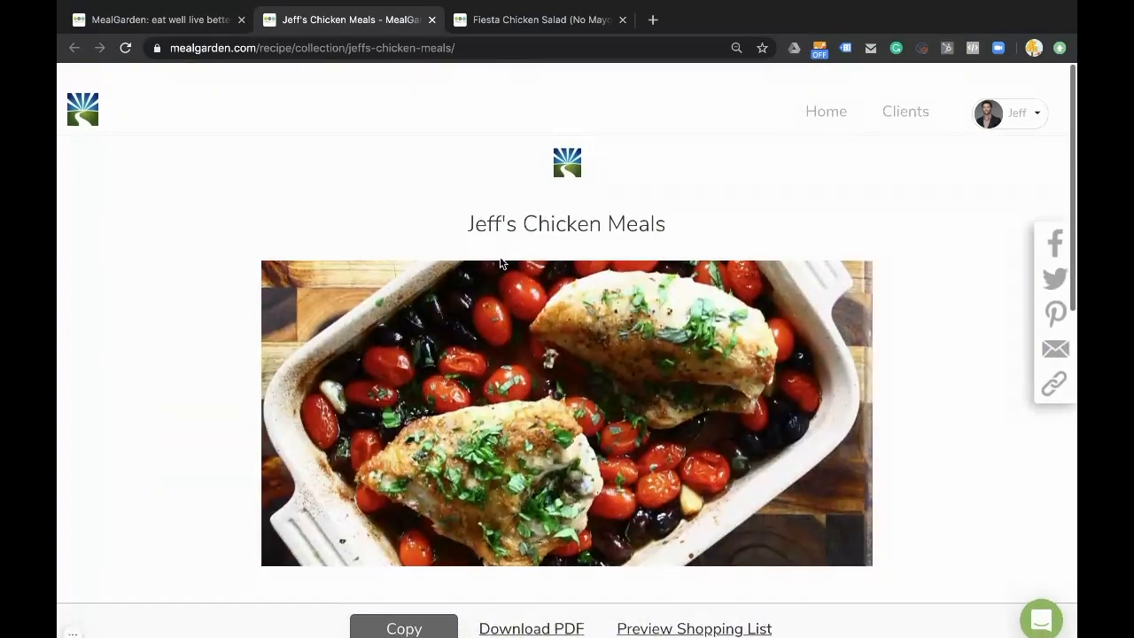
Look through the Chicken Meals preview down to the author profile, briefly selecting and deselecting Kitchen Sink Salad to check the available actions
scroll(500, 256, "down", 2)
scroll(500, 256, "up", 2)
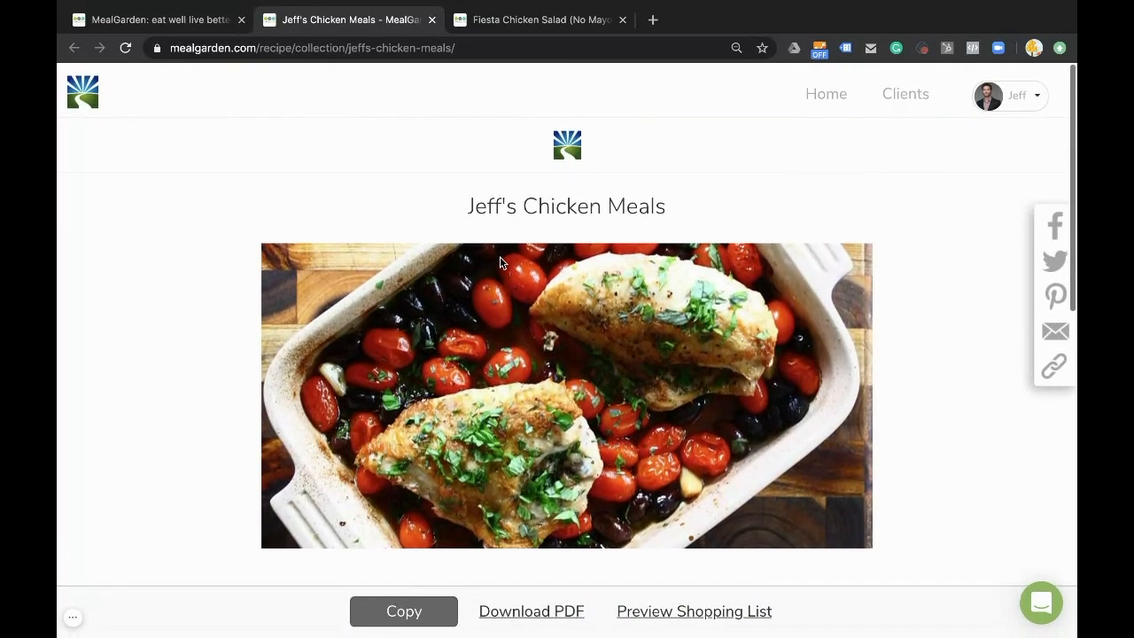
scroll(499, 256, "down", 4)
scroll(499, 256, "down", 3)
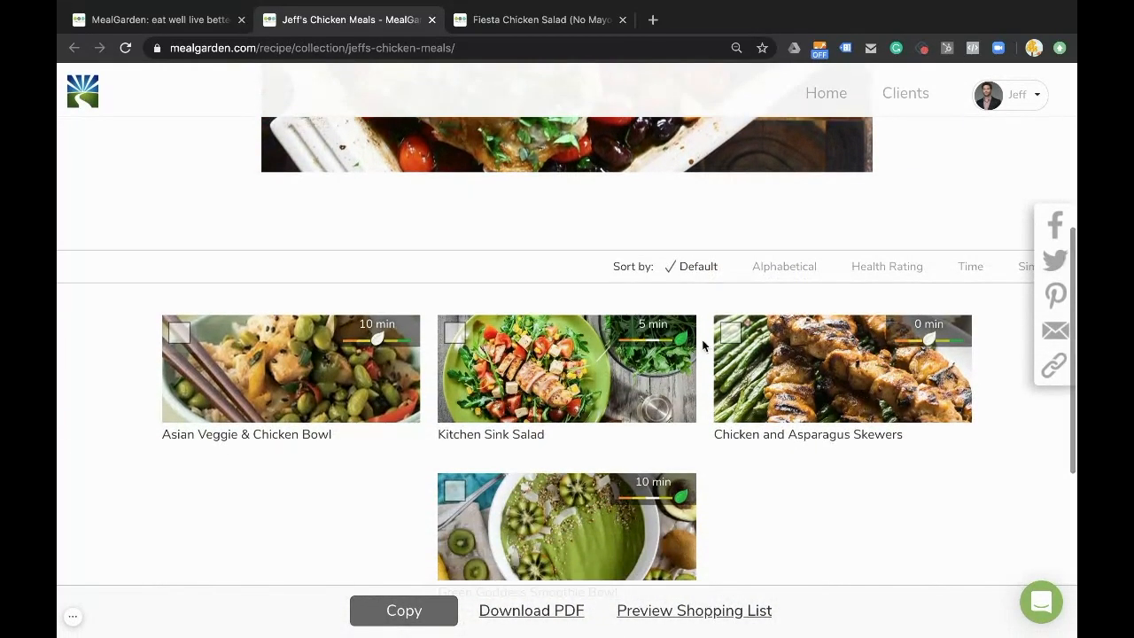
left_click(454, 333)
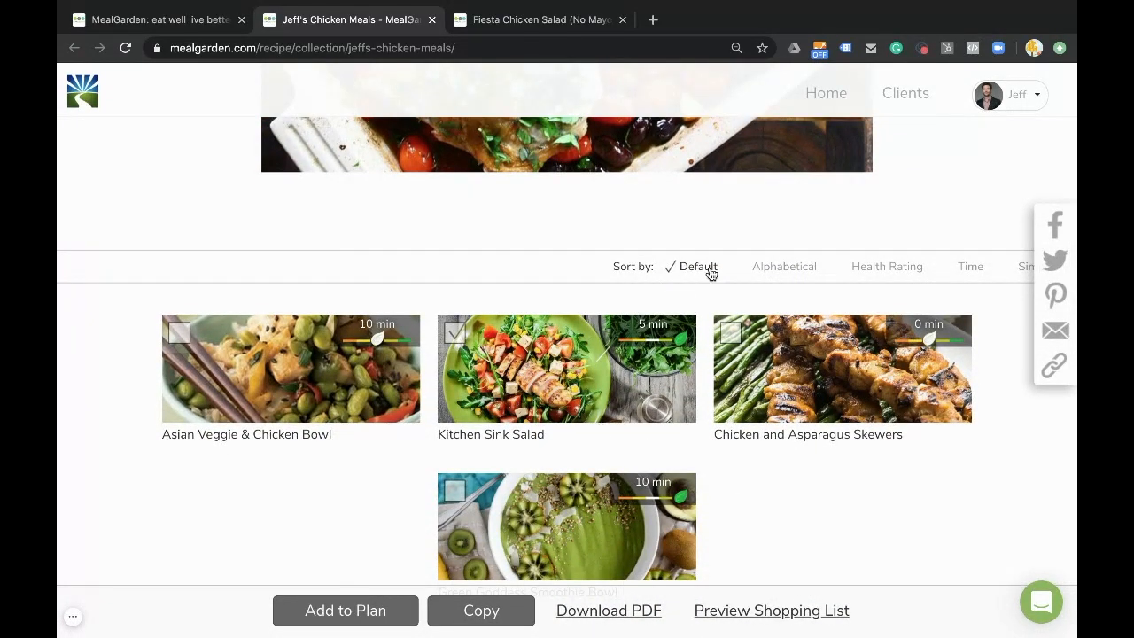
left_click(455, 334)
scroll(424, 503, "down", 4)
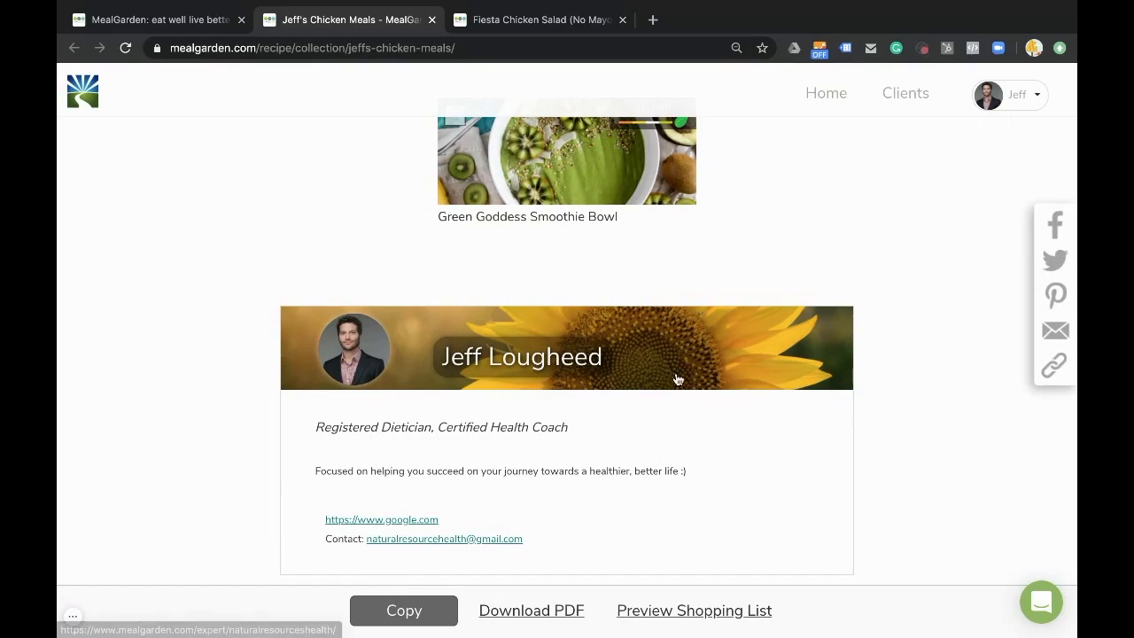
scroll(678, 379, "up", 10)
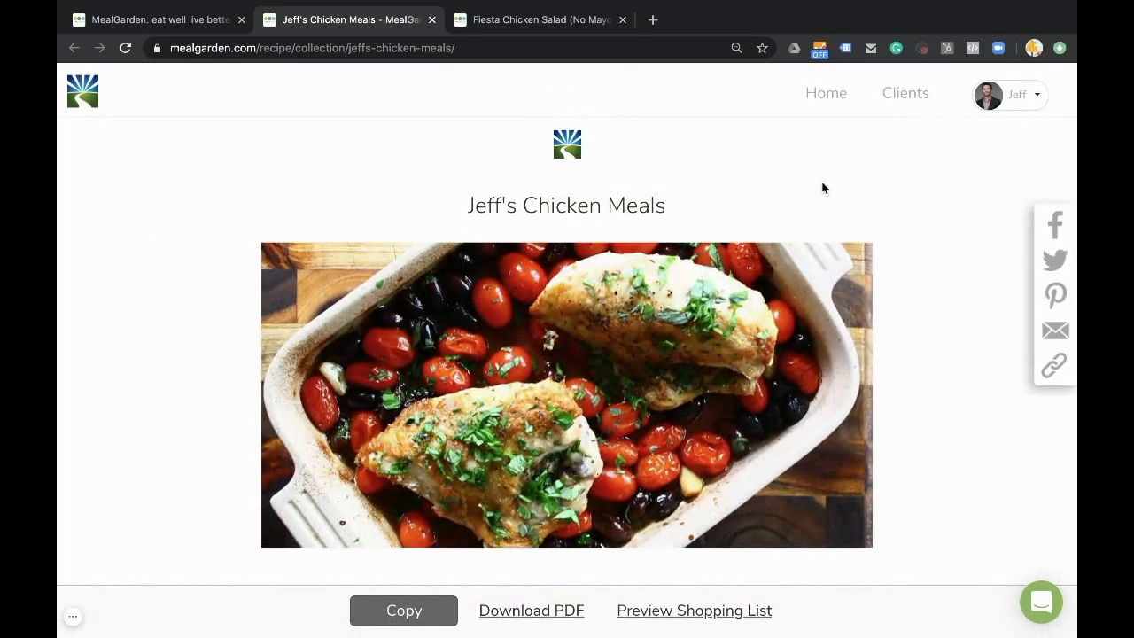
Return to the home dashboard, view the live chat messenger's support options, and close the messenger
left_click(821, 103)
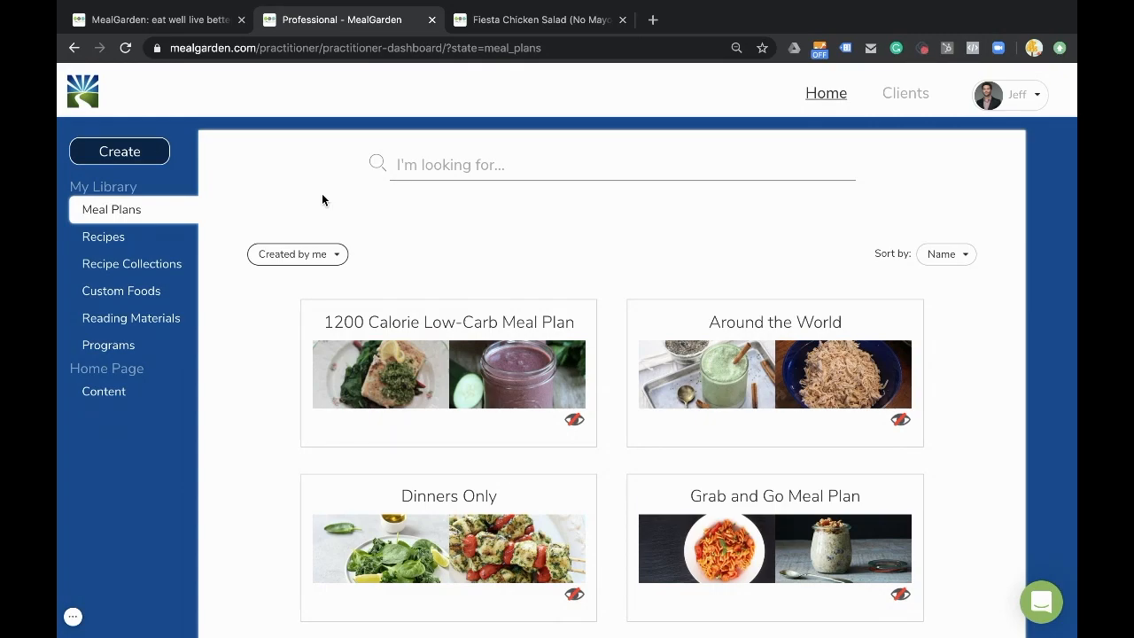
left_click(1041, 601)
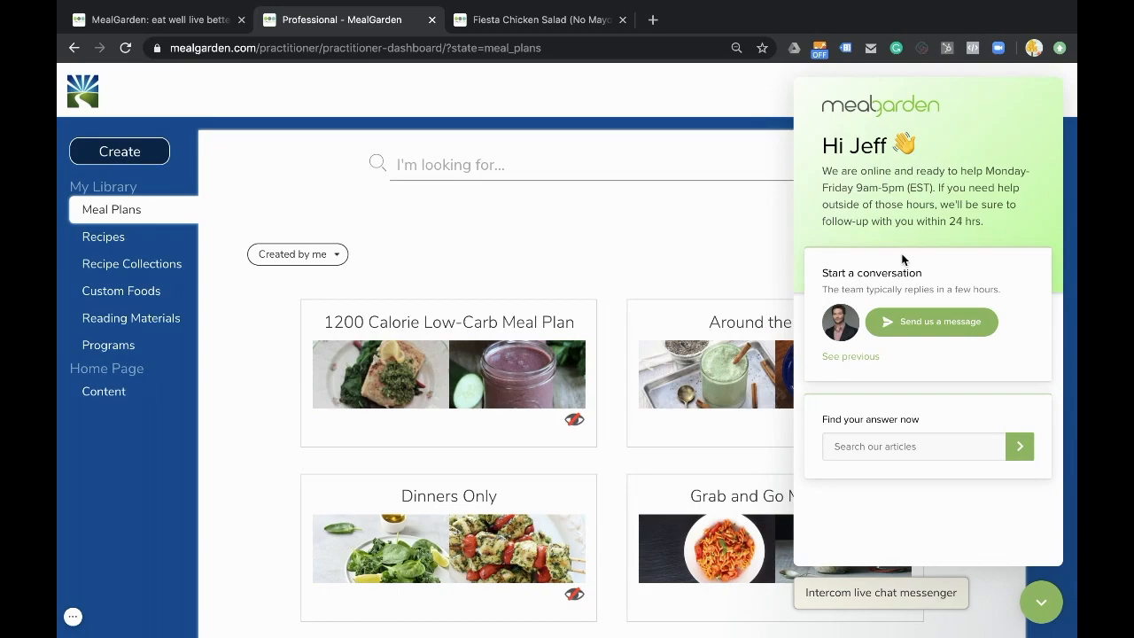
left_click(1040, 602)
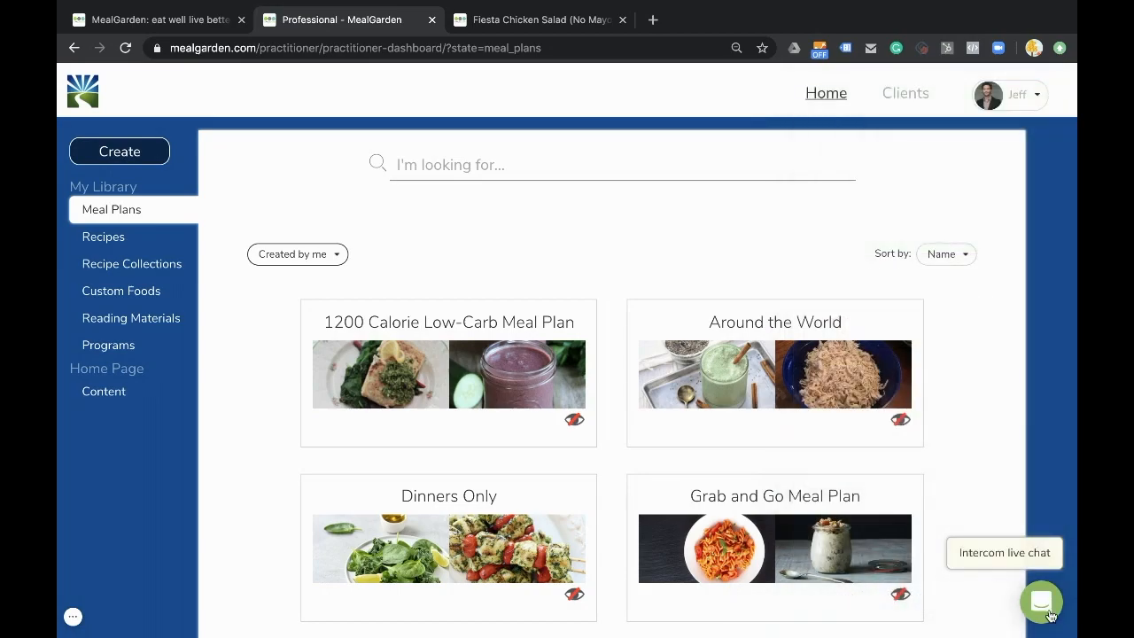